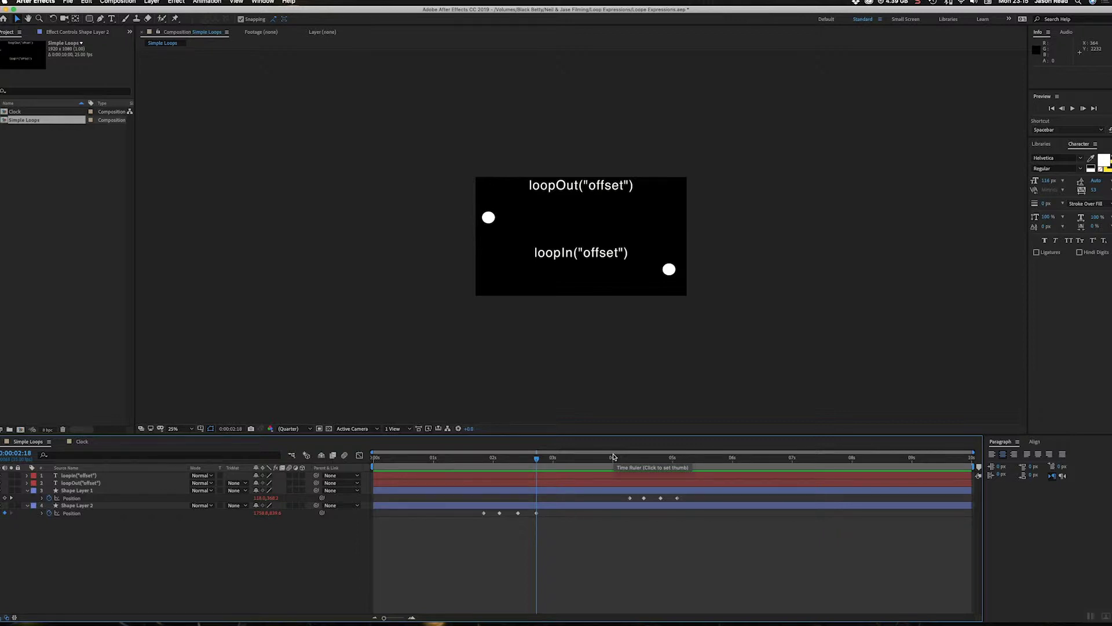
Step: Move Shape Layer 1's four Position keyframes to 0:00 on the Simple Loops timeline
left_click_drag(537, 458, 367, 468)
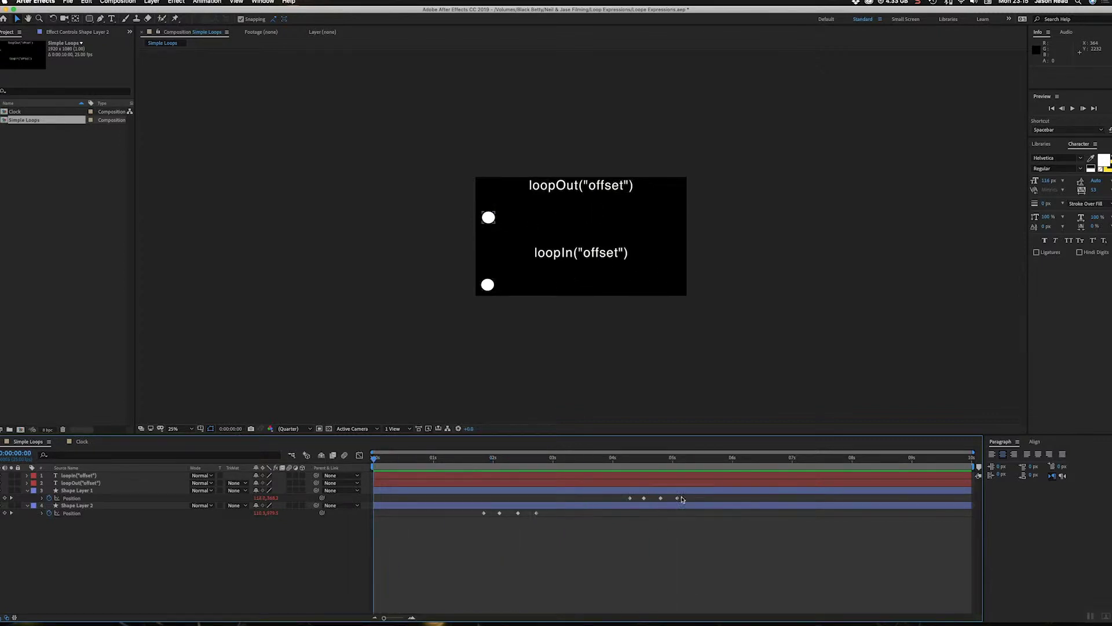
left_click_drag(692, 497, 372, 501)
left_click(418, 518)
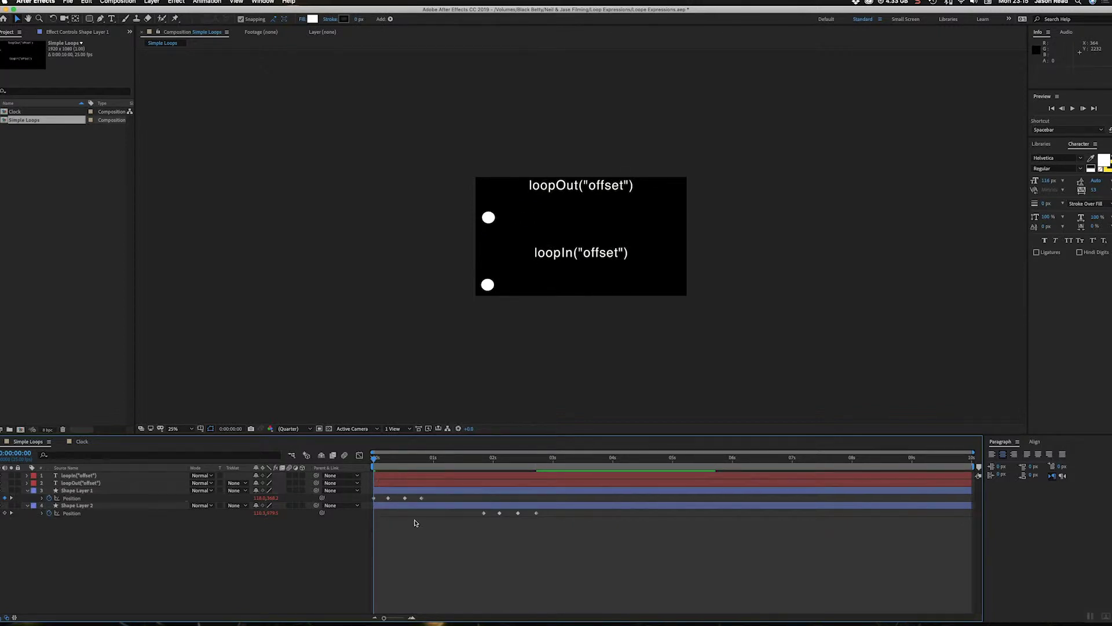
Step: Show Shape Layer 1's motion path and set the viewer magnification to Fit
left_click(387, 495)
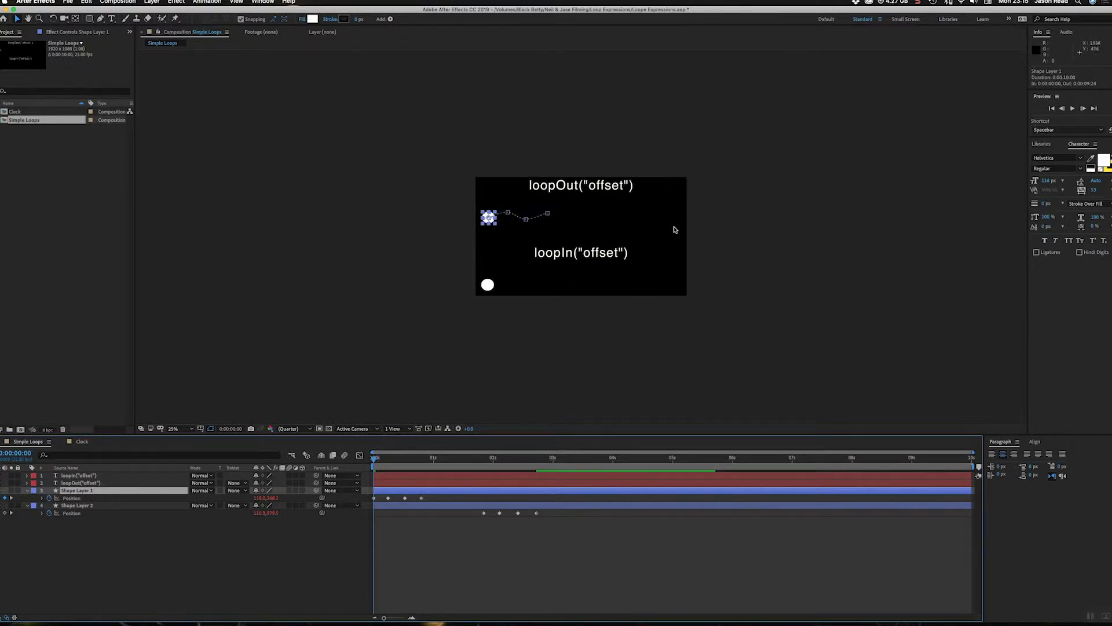
left_click(190, 429)
left_click(188, 459)
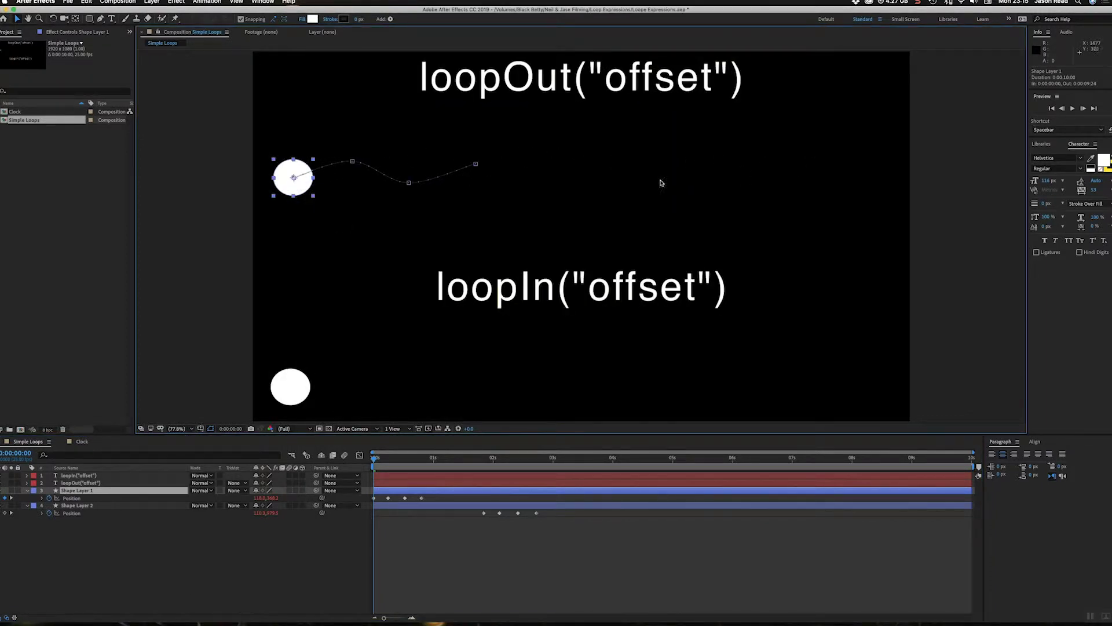
left_click(423, 587)
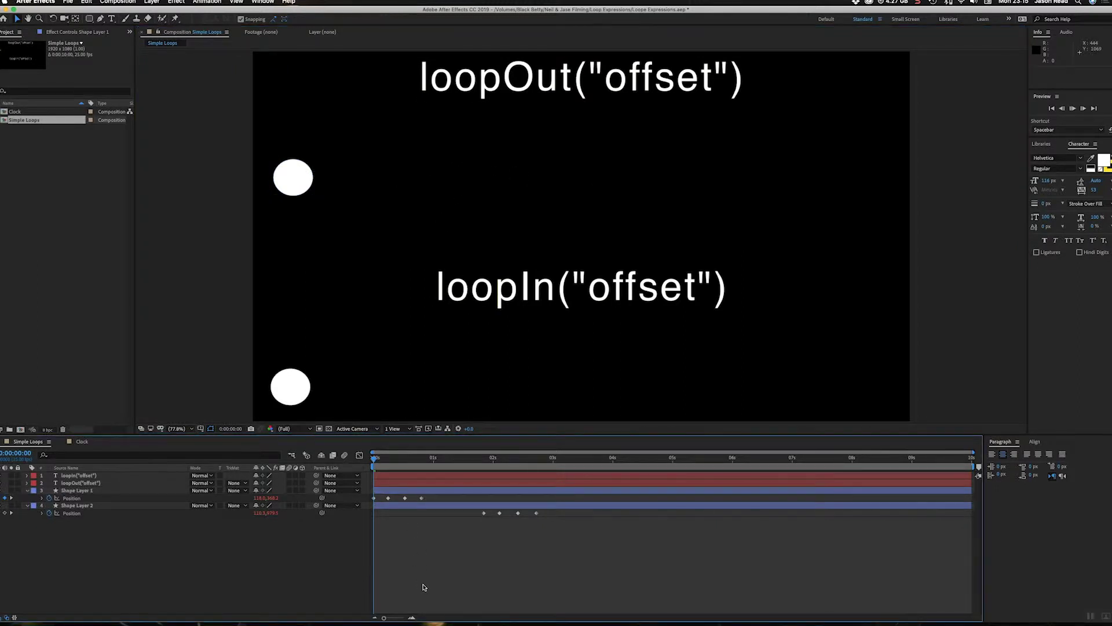
key("space")
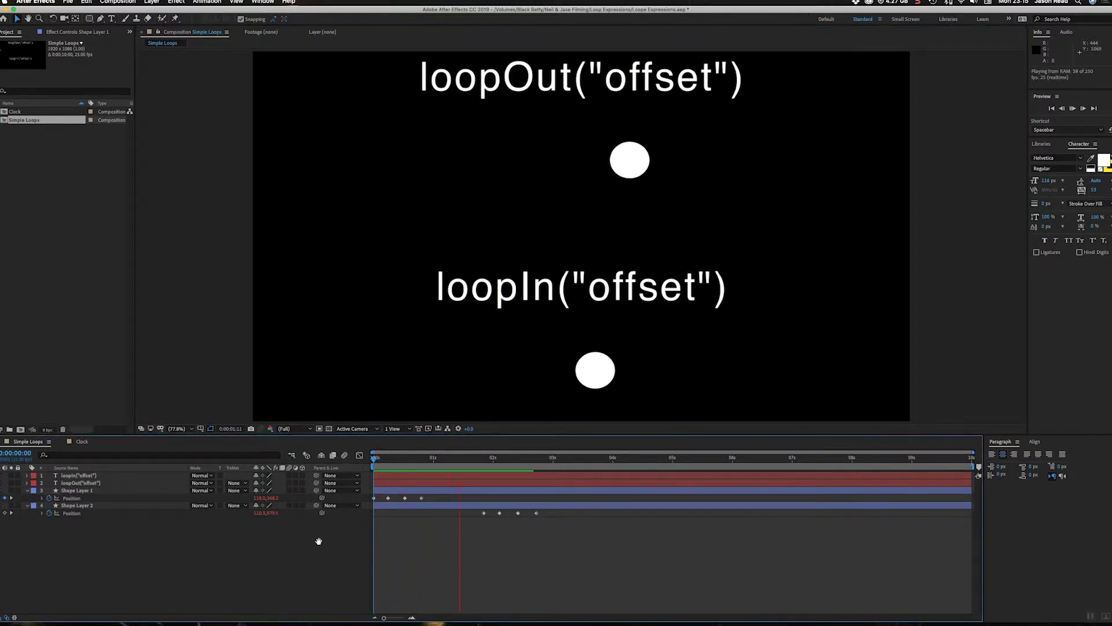
key("space")
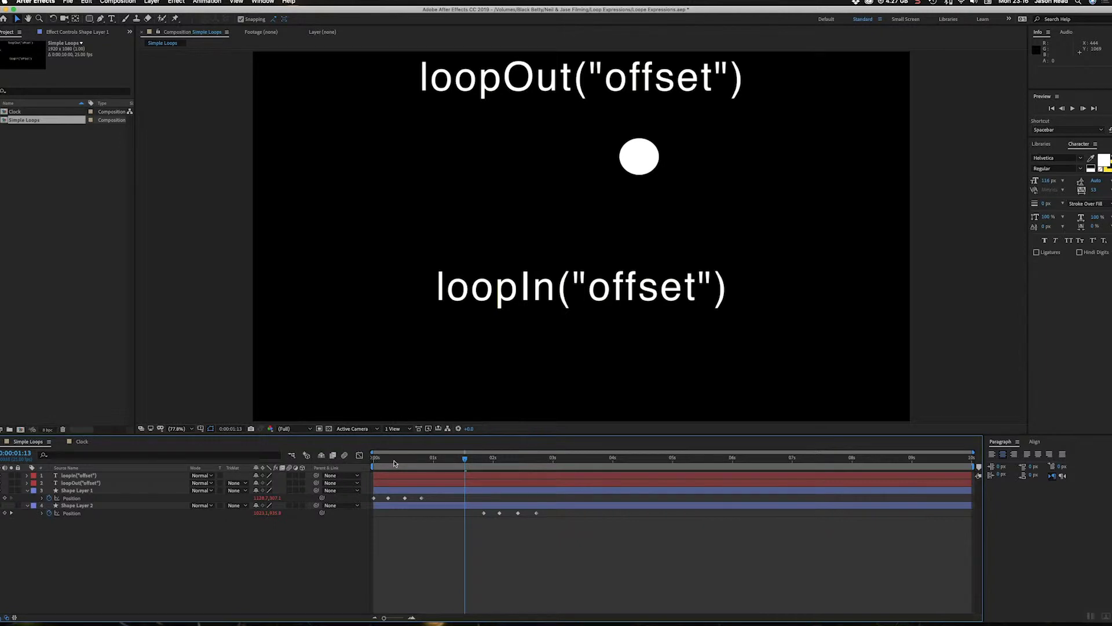
key("Home")
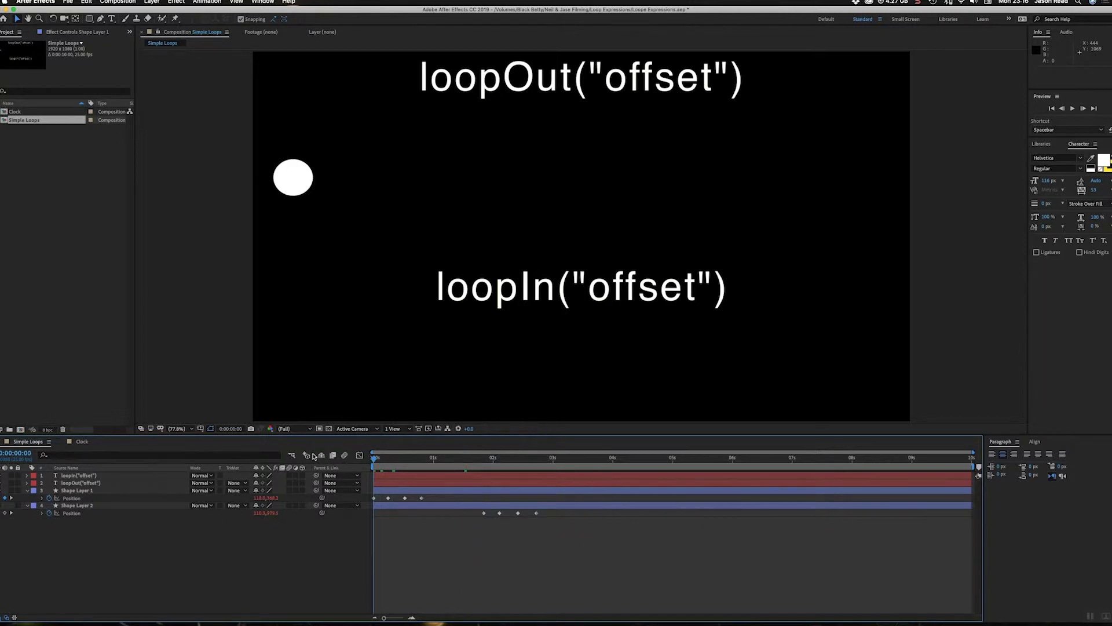
key("space")
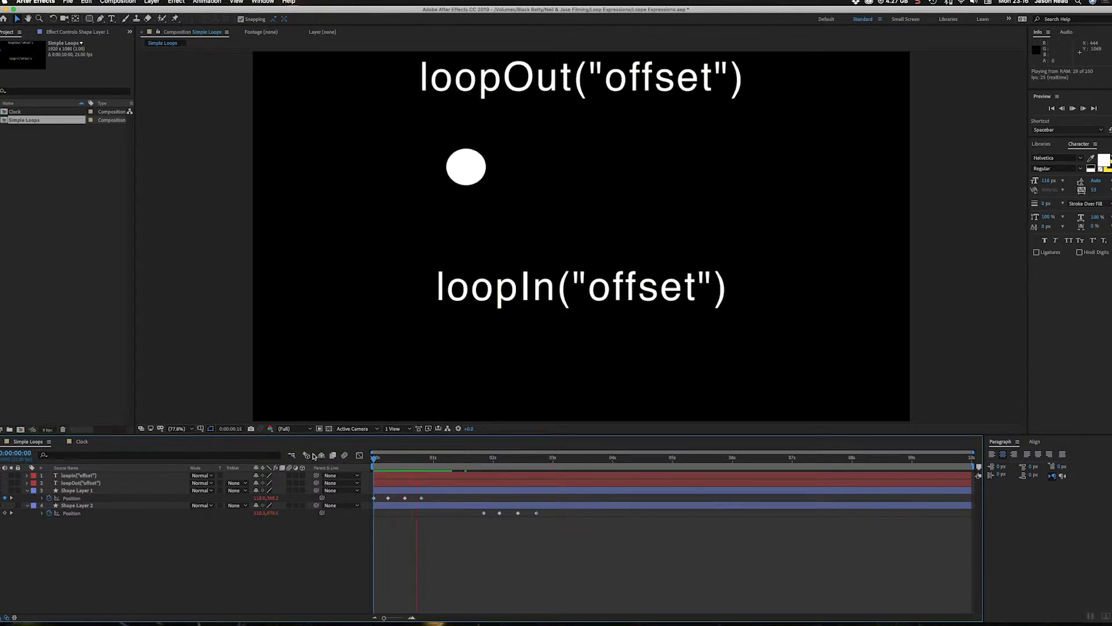
left_click_drag(429, 464, 426, 505)
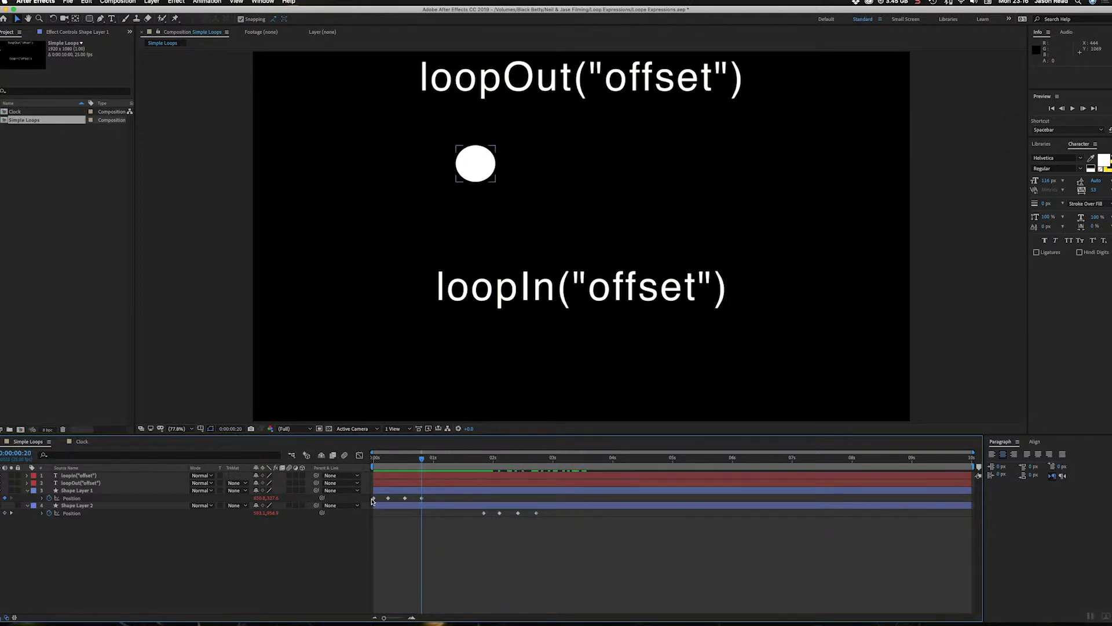
left_click(372, 501)
left_click_drag(423, 461, 576, 467)
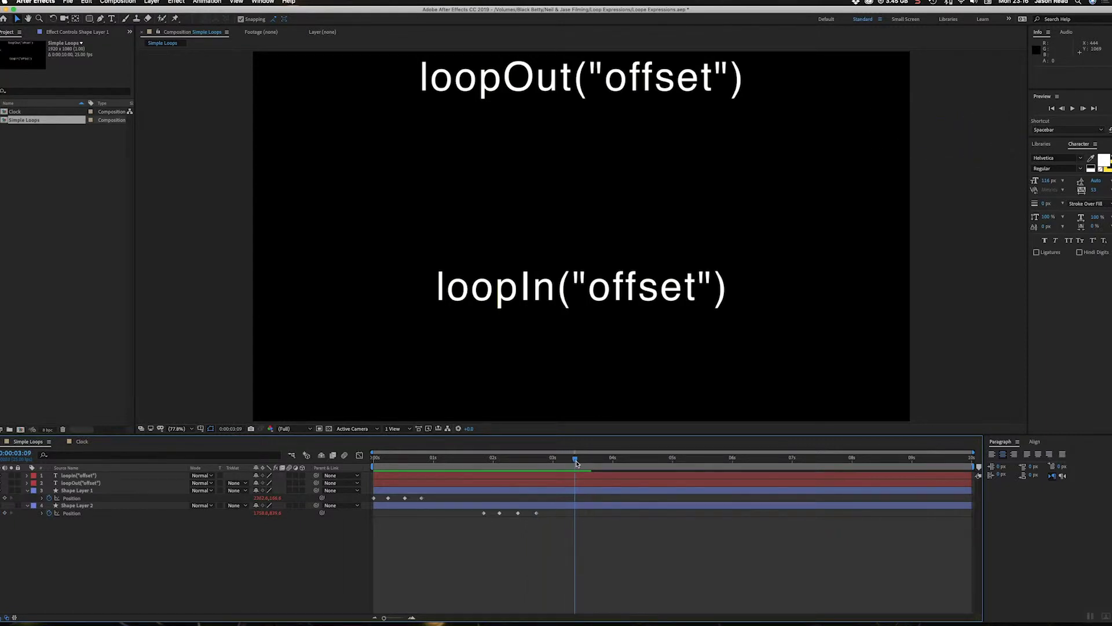
left_click_drag(577, 464, 375, 465)
key("space")
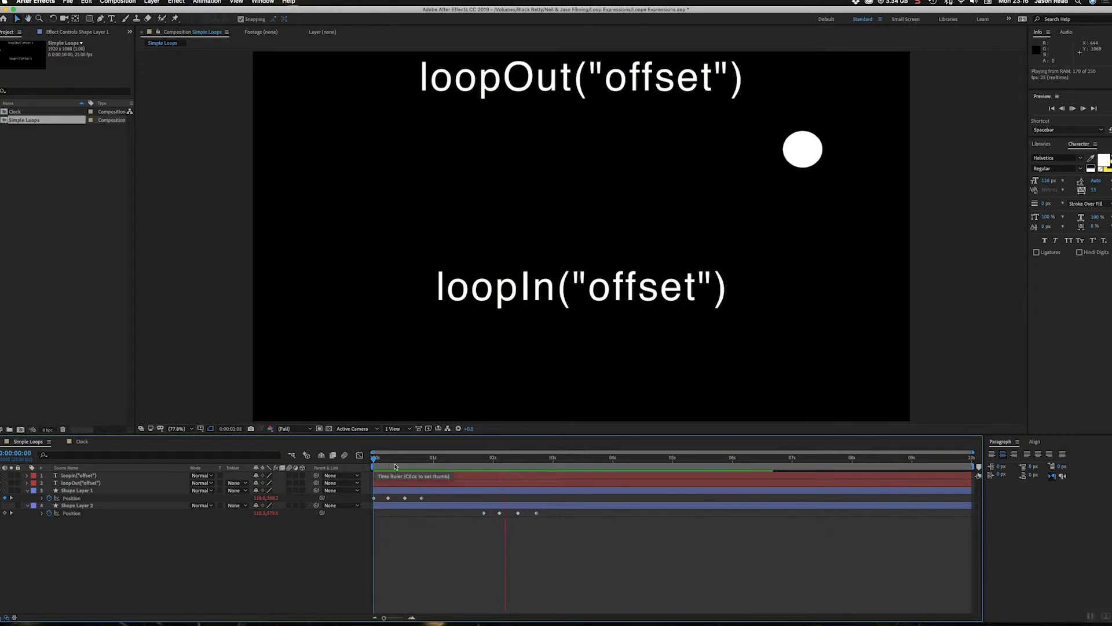
key("space")
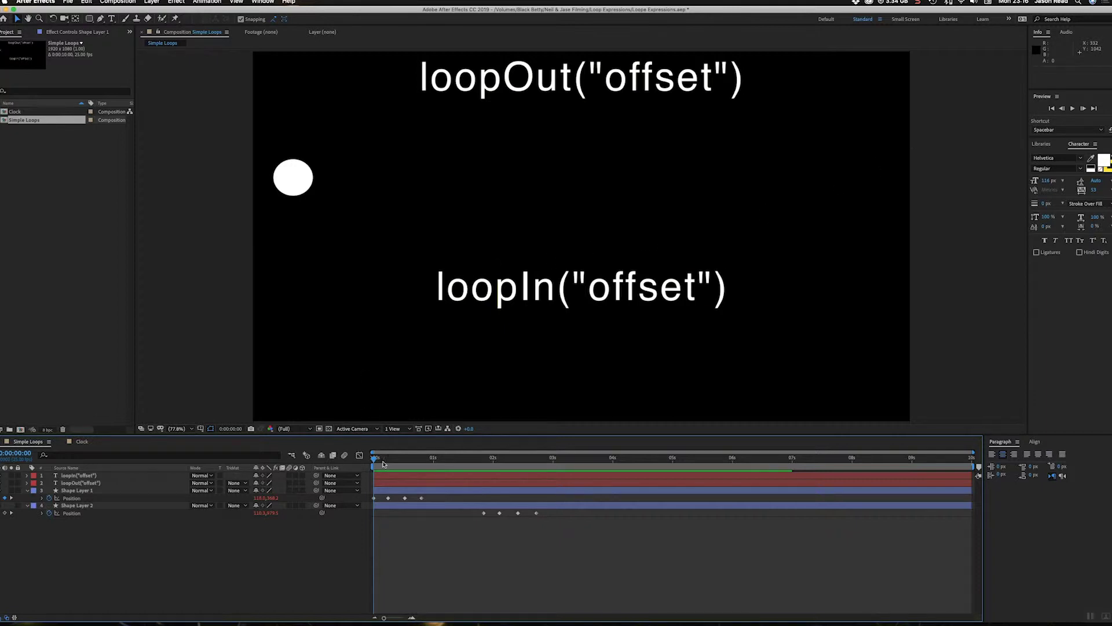
left_click_drag(377, 459, 413, 470)
left_click(417, 491)
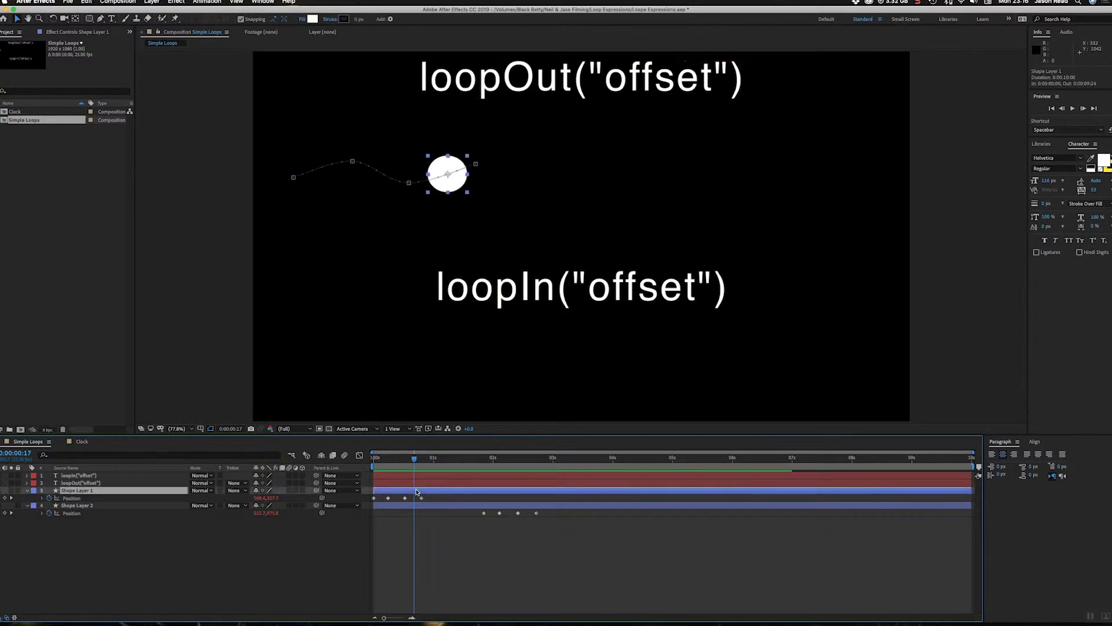
mouse_move(455, 190)
left_mouse_down()
mouse_move(448, 208)
mouse_move(472, 203)
left_mouse_up()
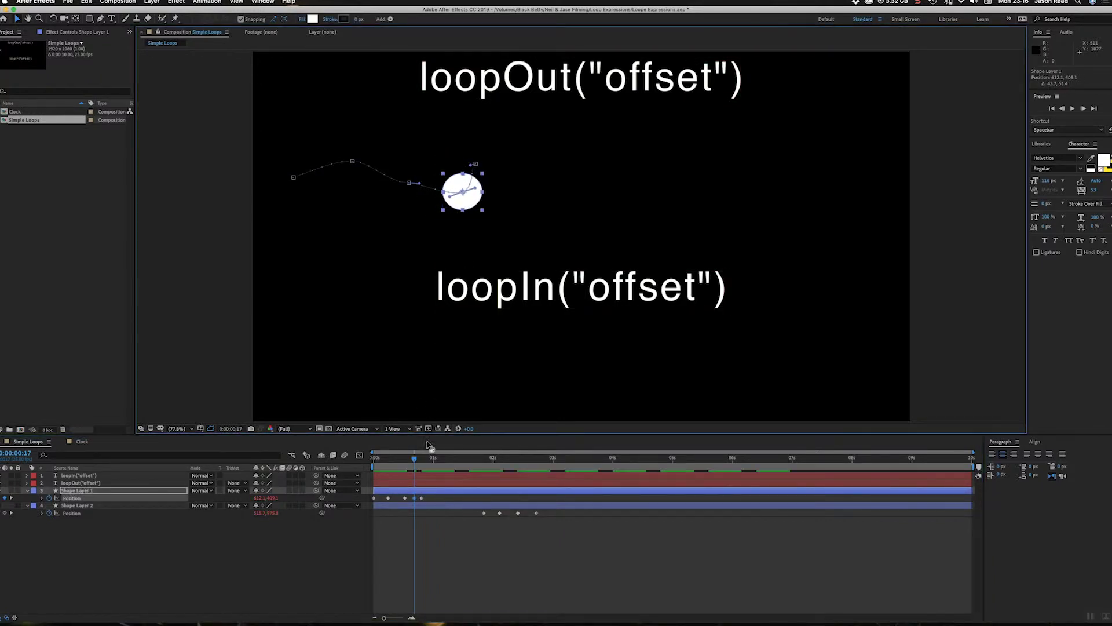
left_click_drag(414, 458, 409, 462)
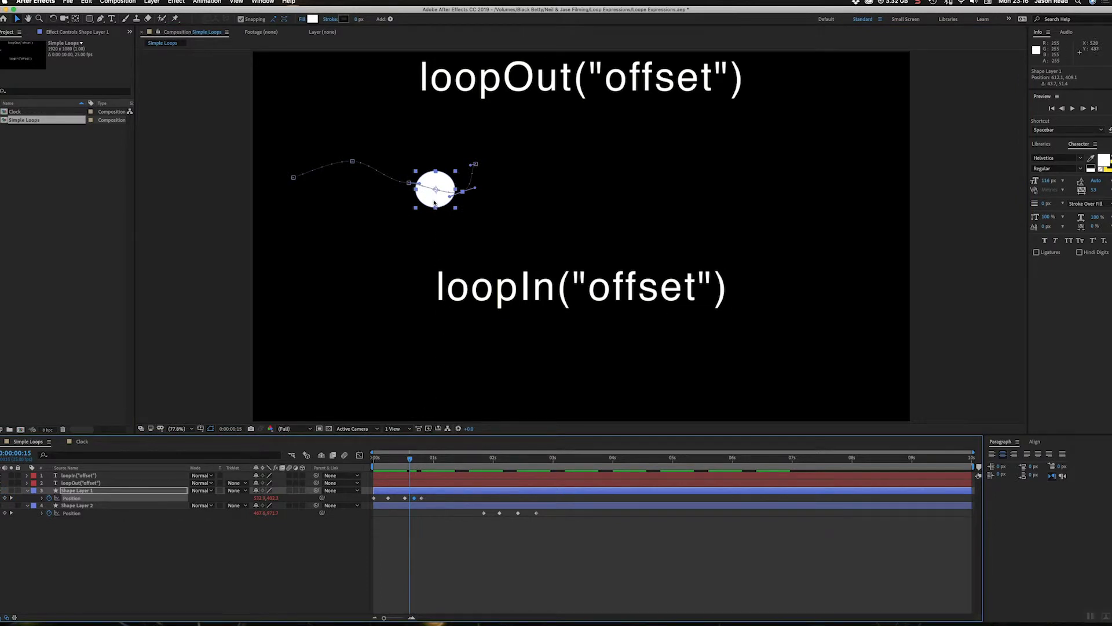
left_click_drag(435, 203, 423, 162)
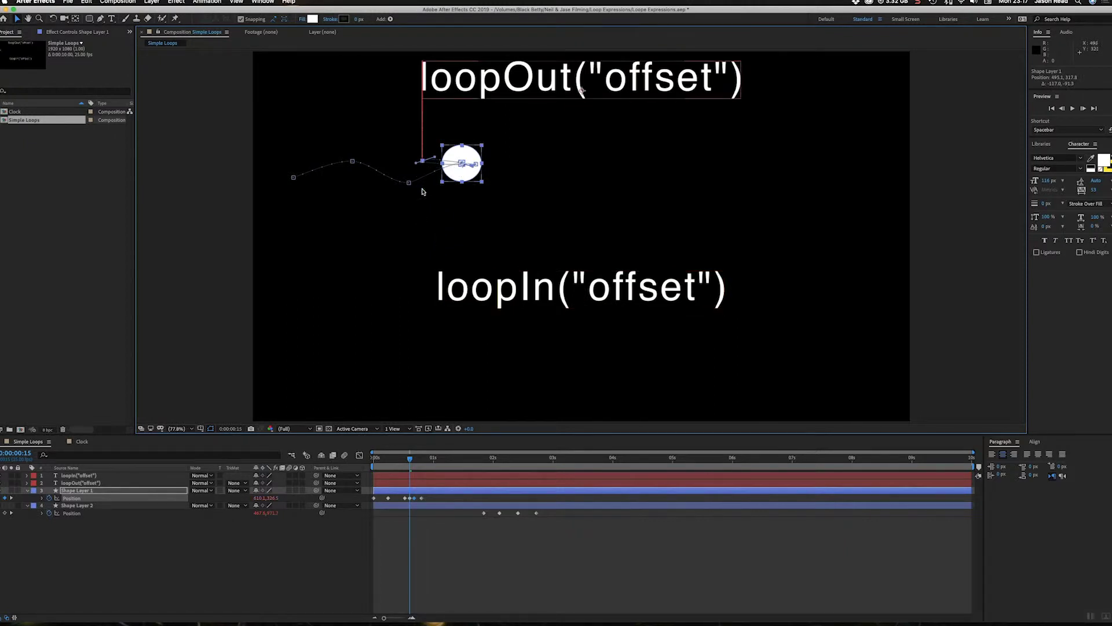
left_click(392, 458)
key("space")
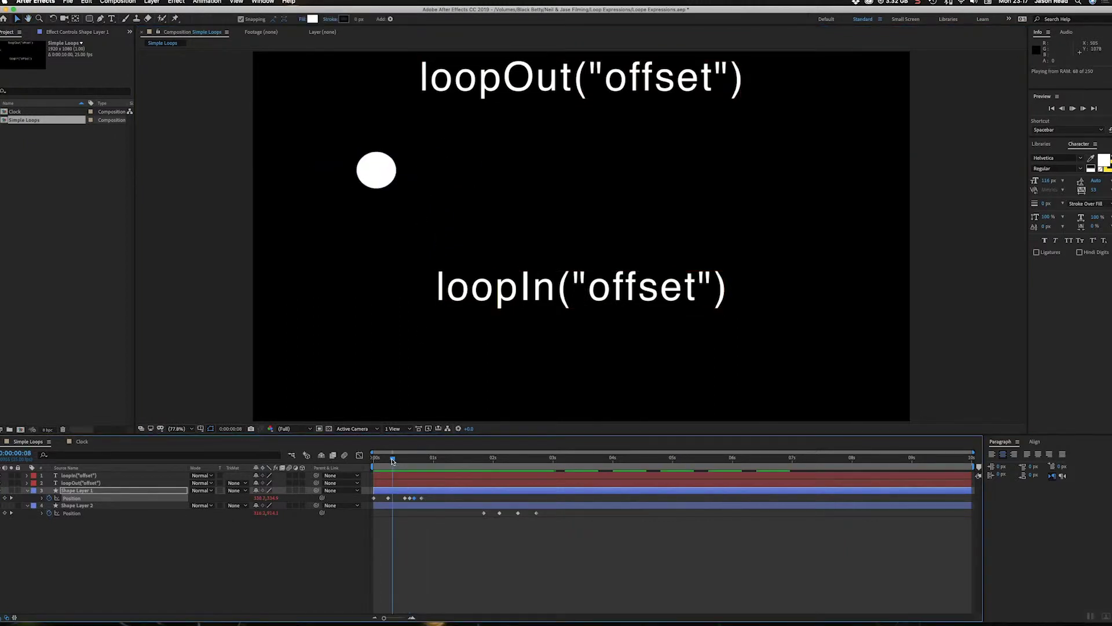
left_click_drag(393, 461, 366, 460)
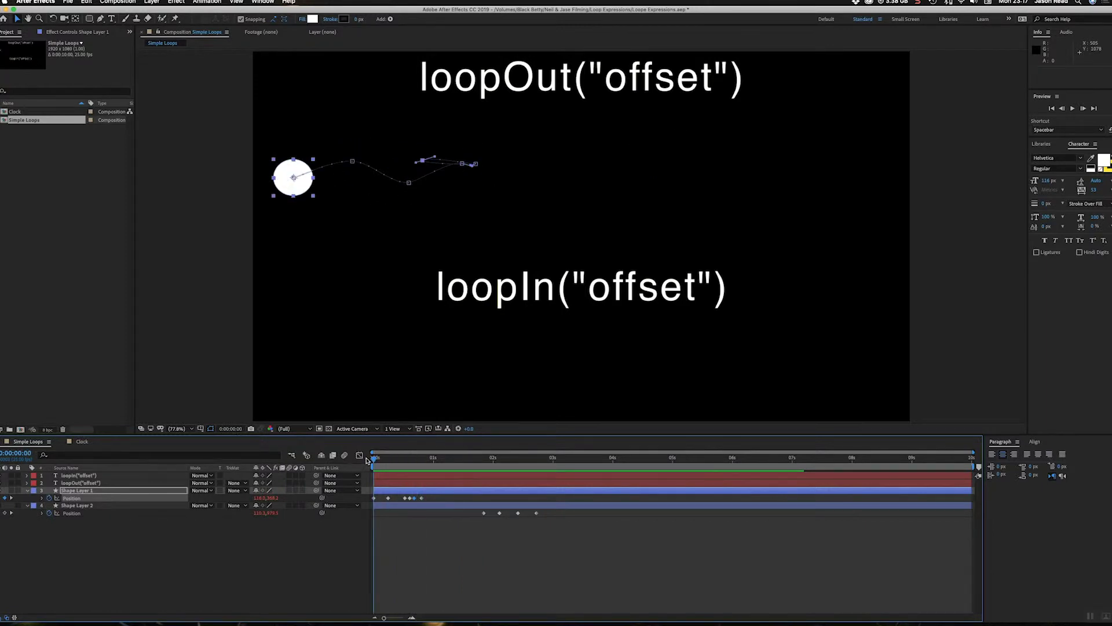
key("space")
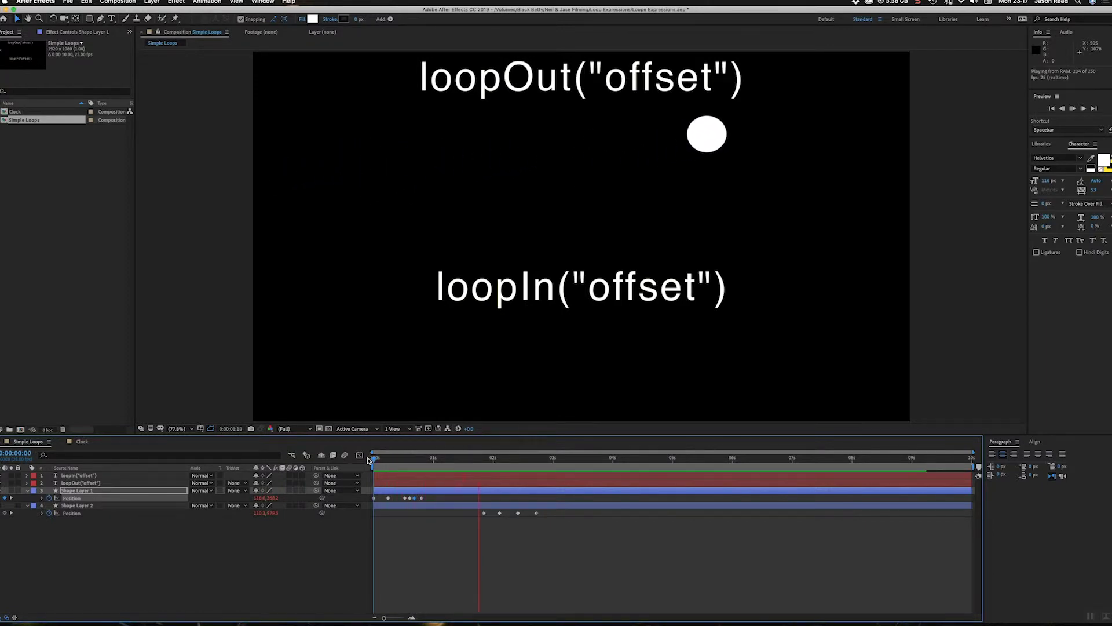
key("space")
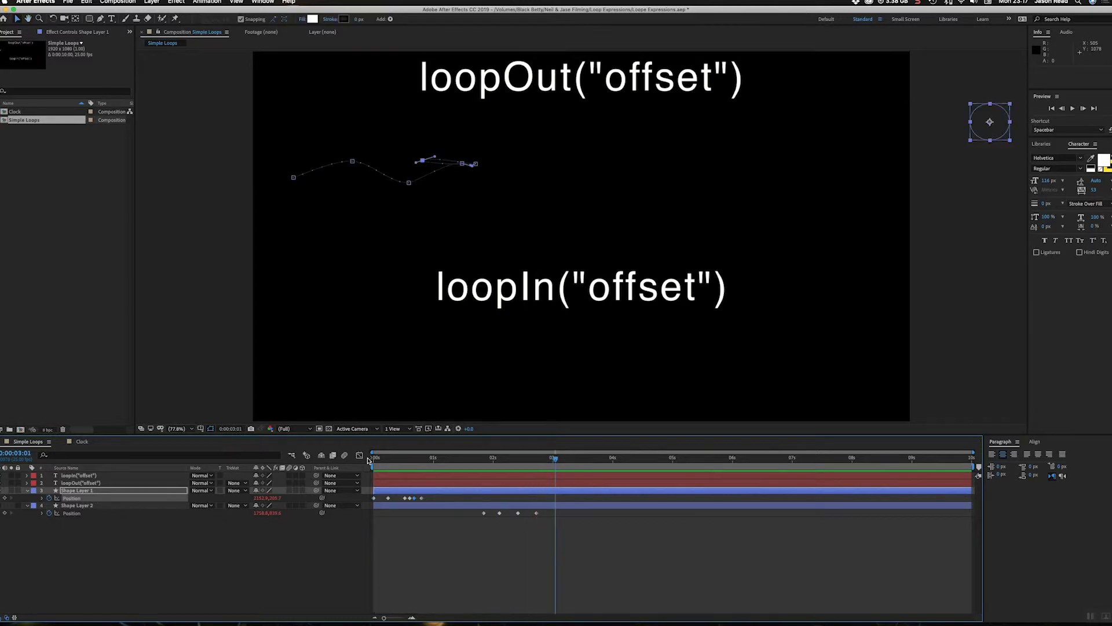
key("ctrl+z")
key("ctrl+z")
key("ctrl+z")
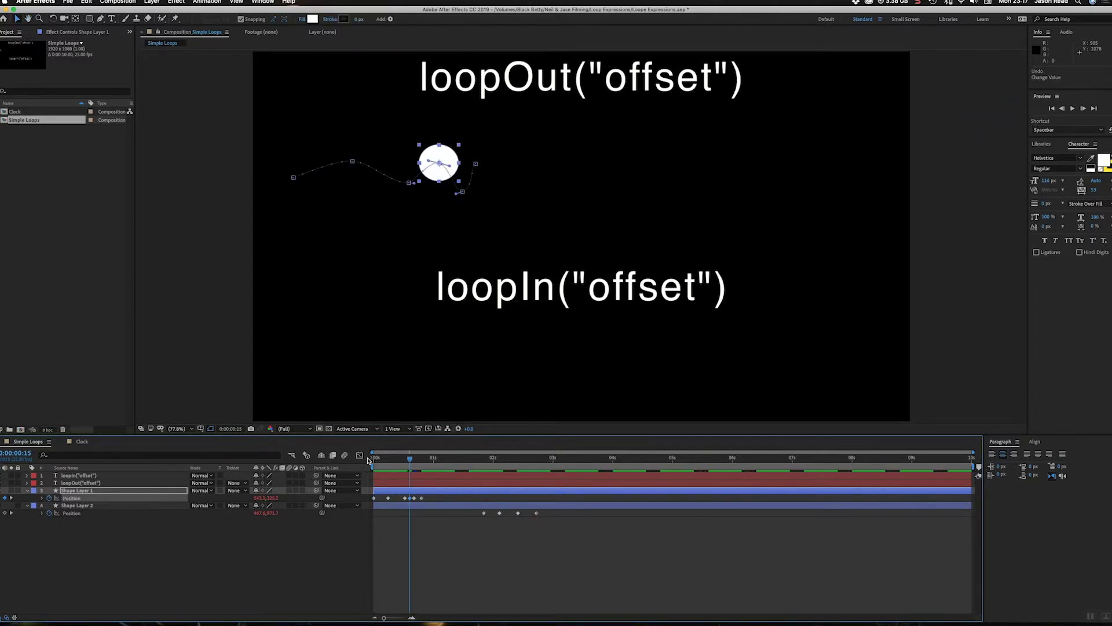
key("Page_Down")
key("Page_Down")
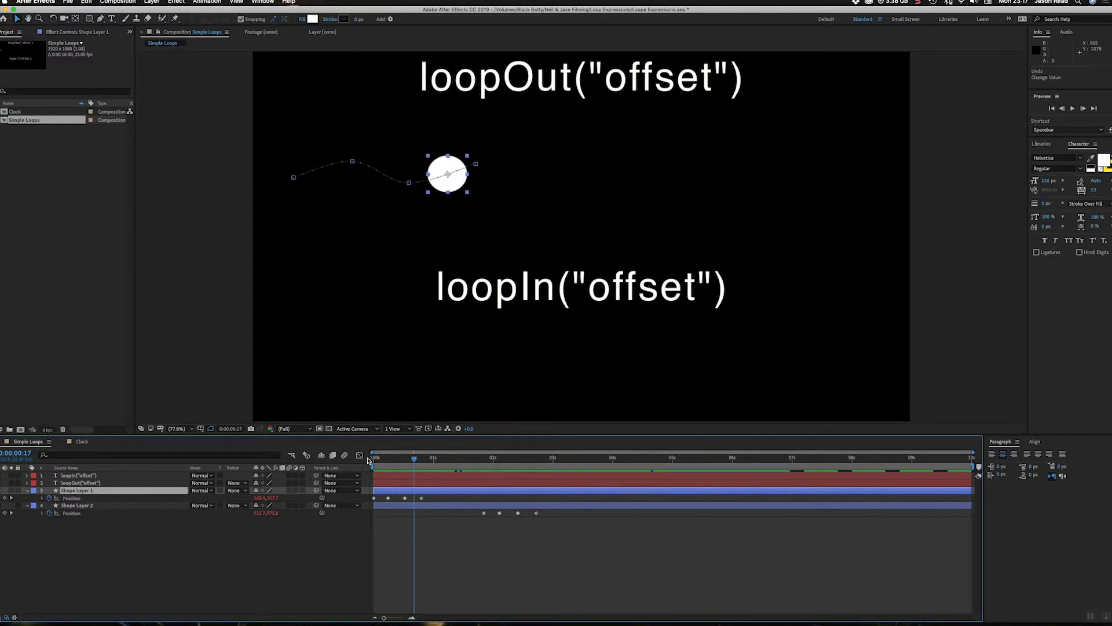
left_click(373, 460)
key("space")
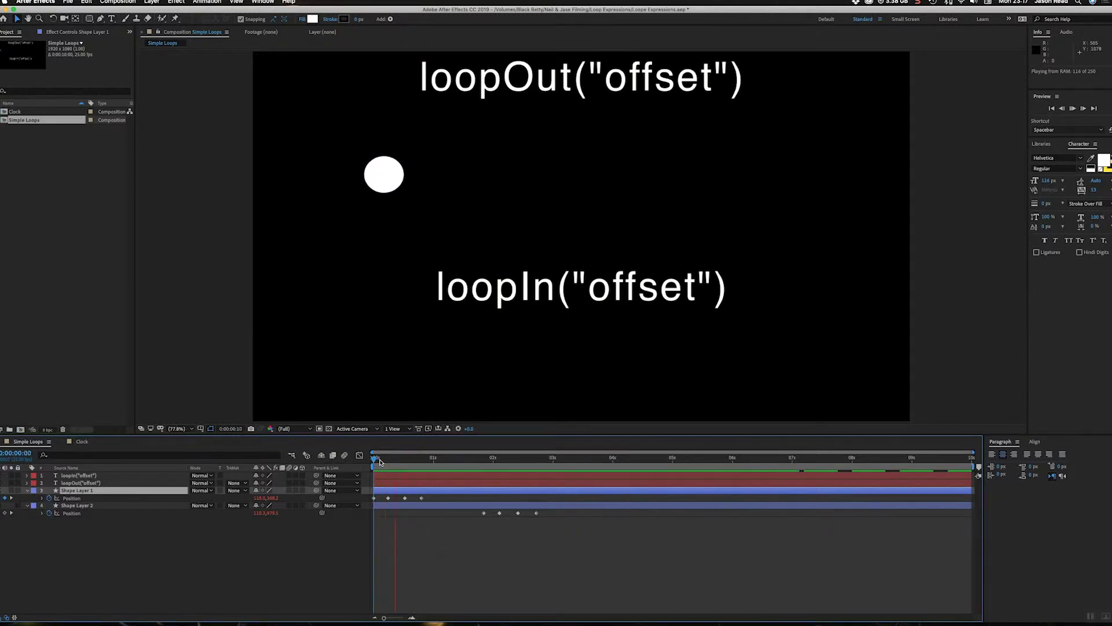
mouse_move(380, 461)
left_mouse_down()
mouse_move(493, 476)
mouse_move(364, 474)
left_mouse_up()
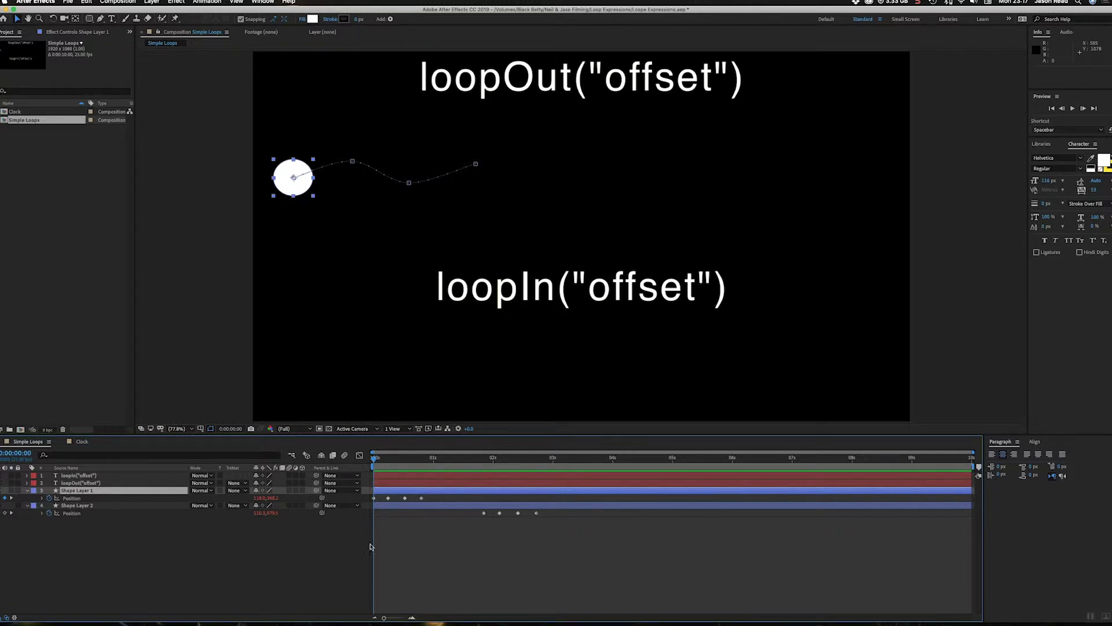
left_click(455, 506)
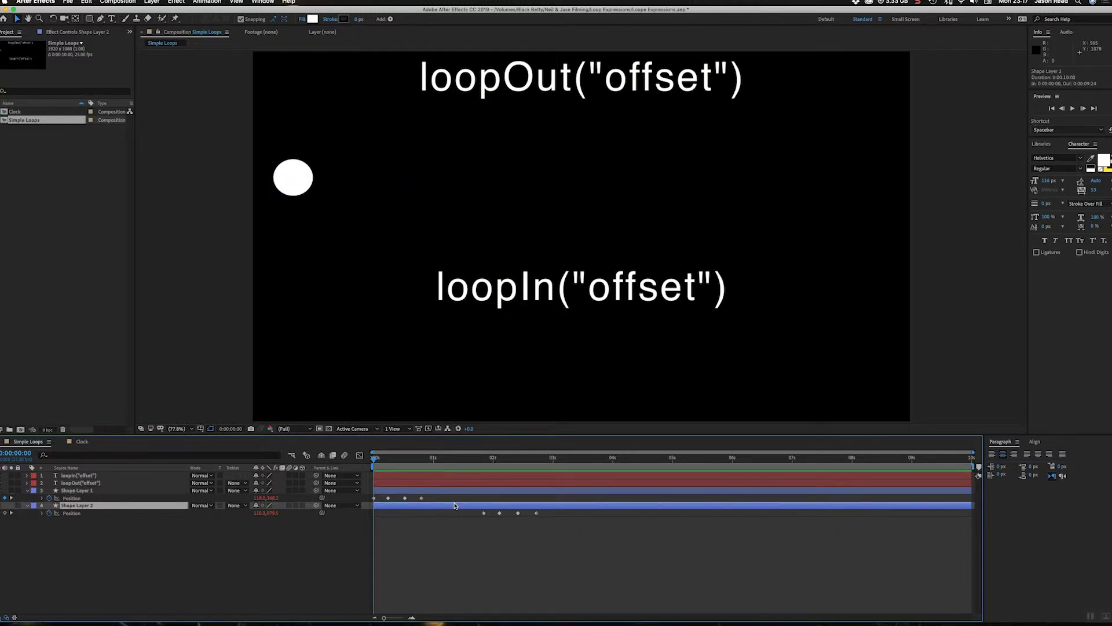
Step: Make Shape Layer 2's circle visible and shift its keyframes later in time
left_click(3, 506)
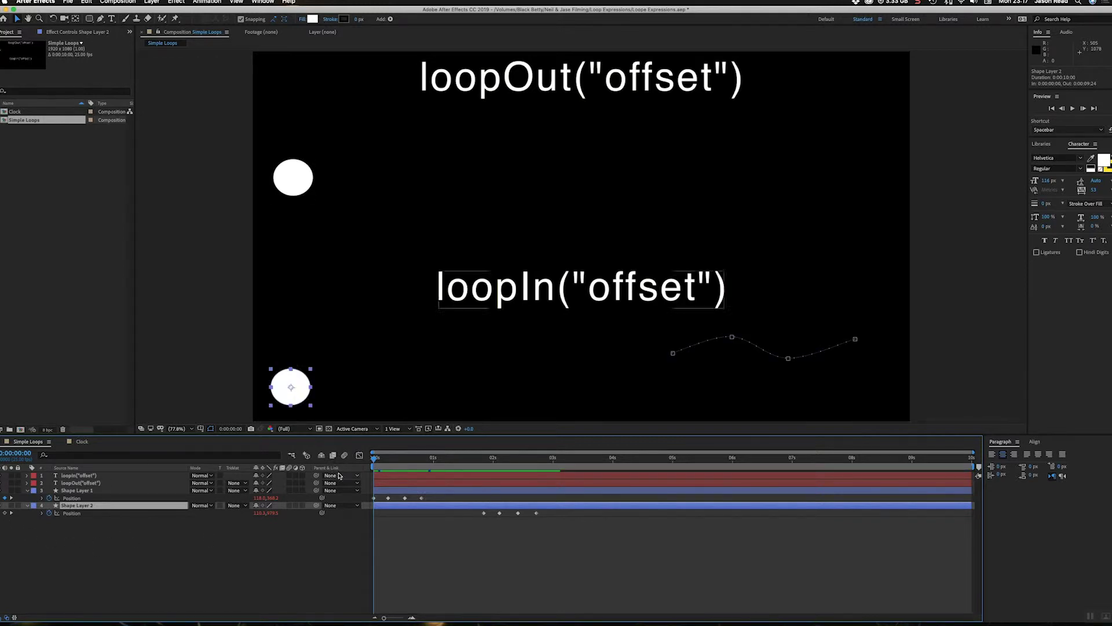
left_click(386, 462)
left_click_drag(385, 461, 365, 464)
left_click_drag(571, 518, 508, 517)
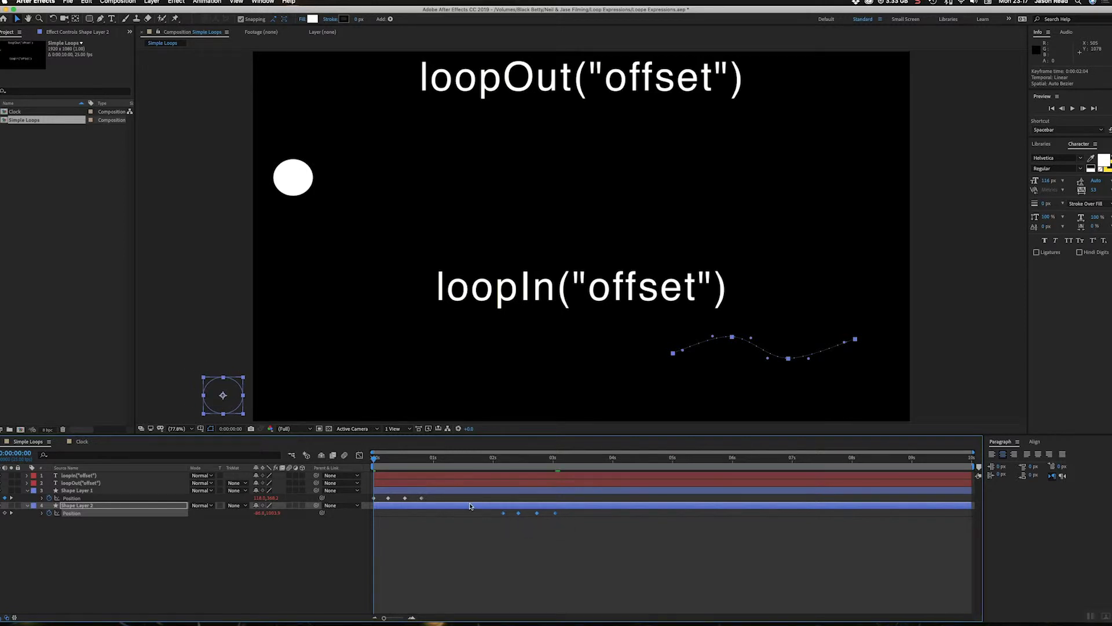
Step: Preview both circles looping, restarting playback from 0:00:03:01
key("space")
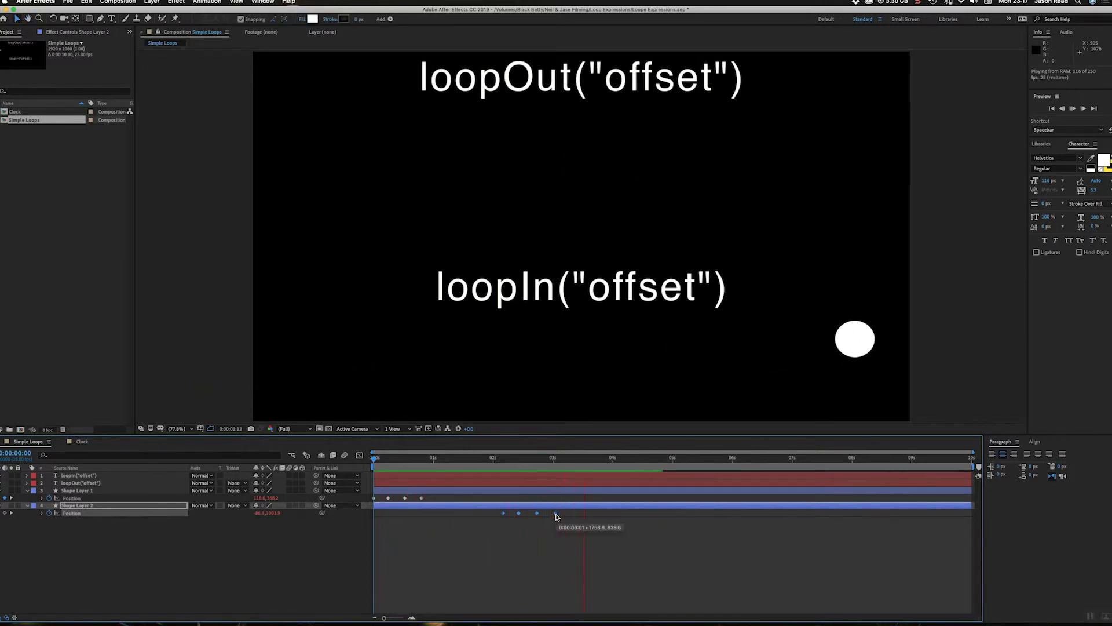
key("space")
left_click(554, 463)
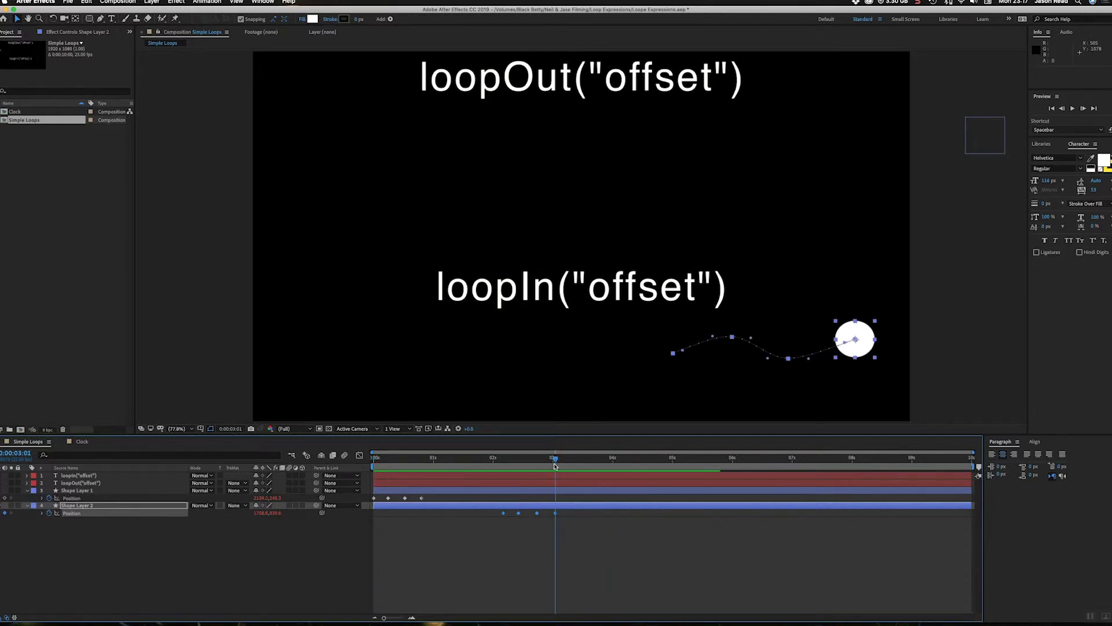
key("space")
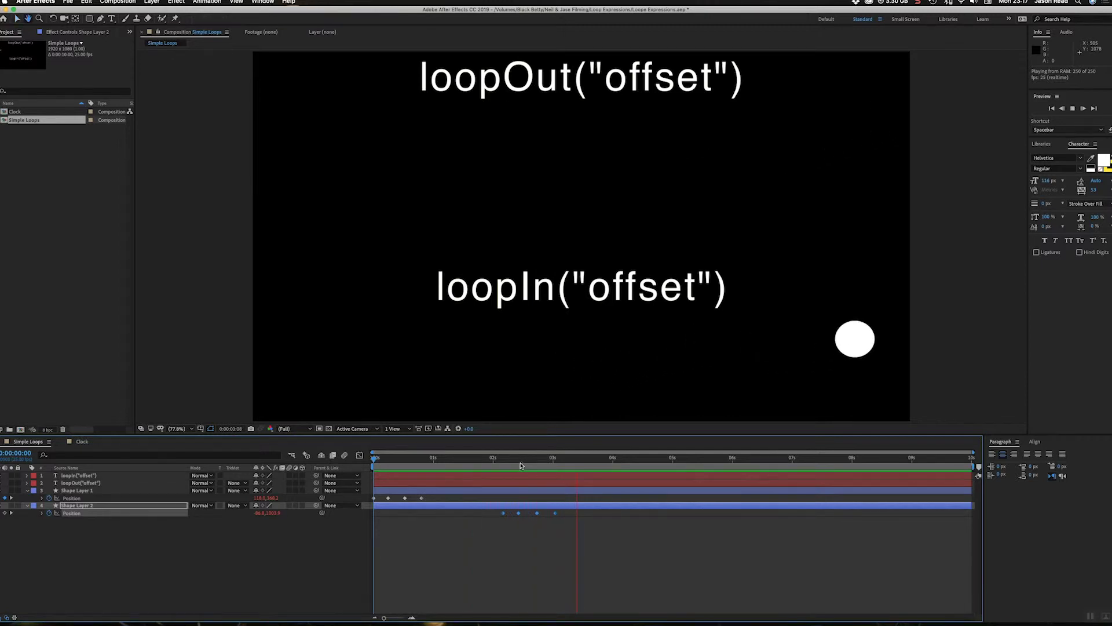
left_click_drag(520, 465, 555, 465)
Step: Deselect Shape Layer 2, return to the start and switch to the Clock composition
left_click(456, 497)
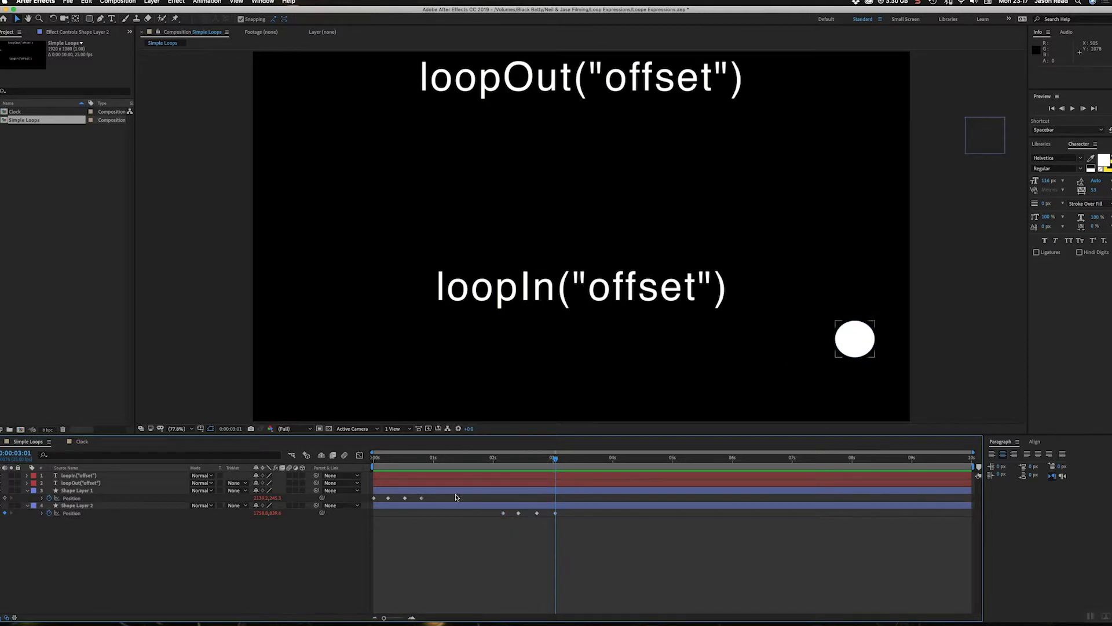
key("Home")
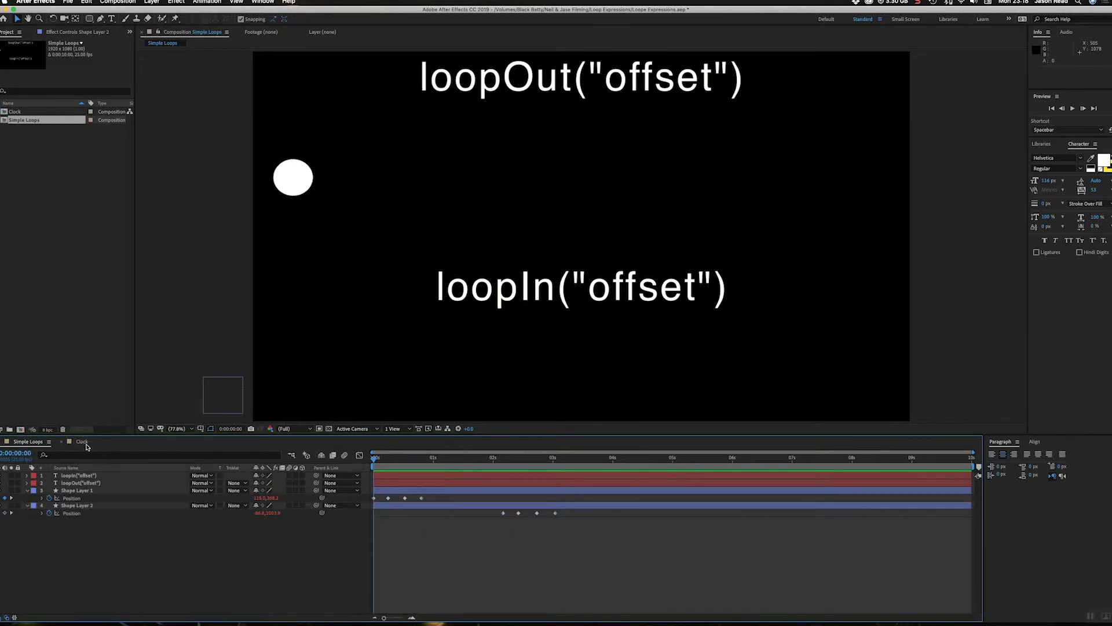
left_click(82, 442)
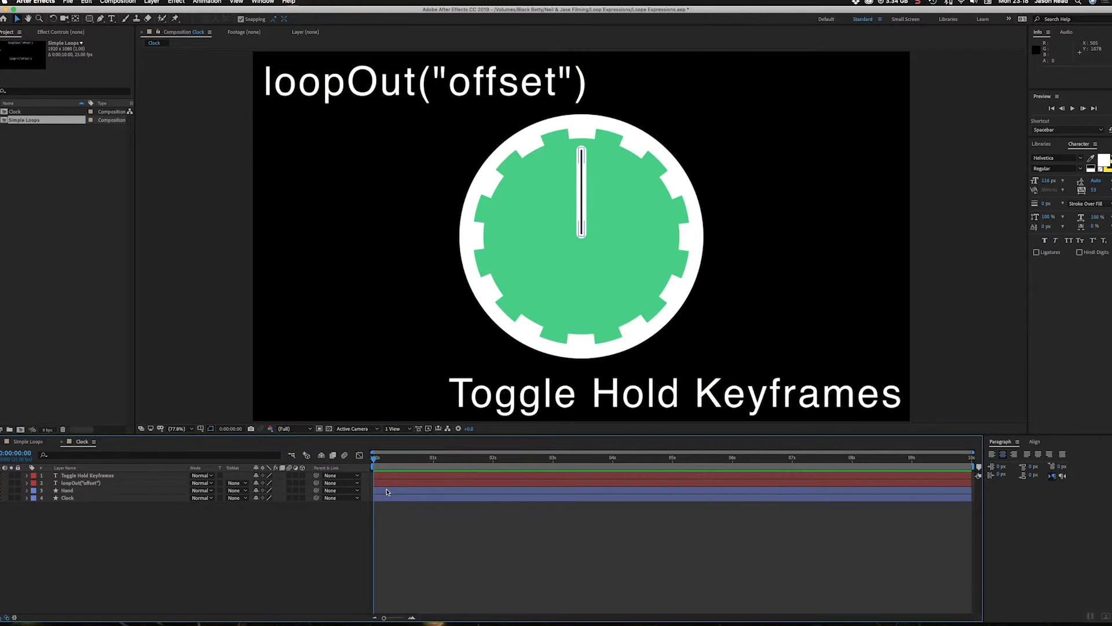
key("space")
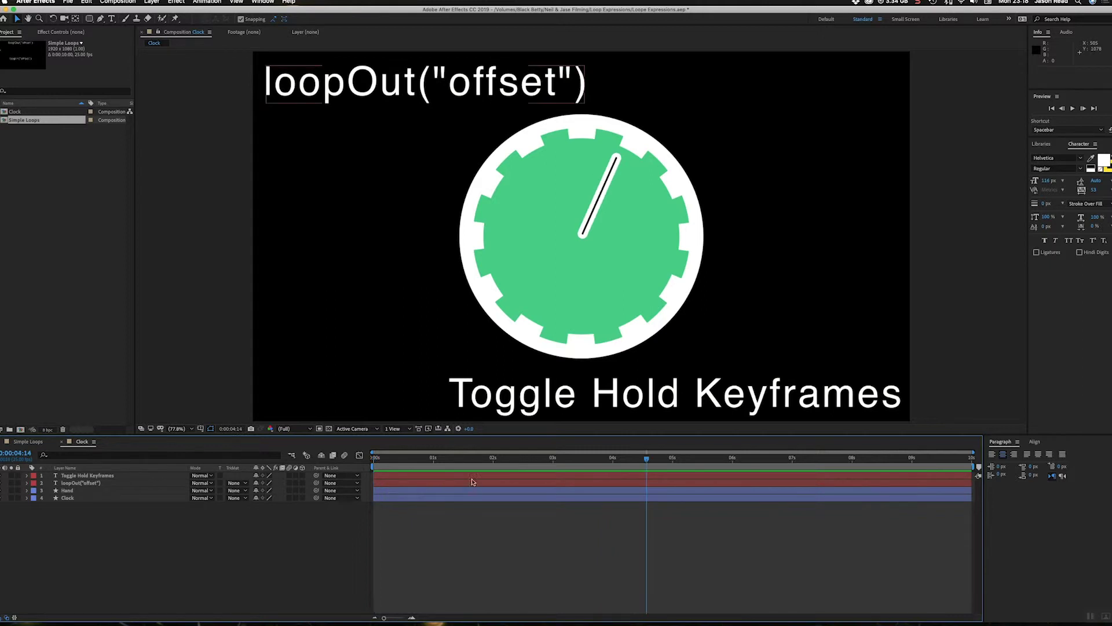
left_click(625, 463)
left_click_drag(627, 467, 673, 462)
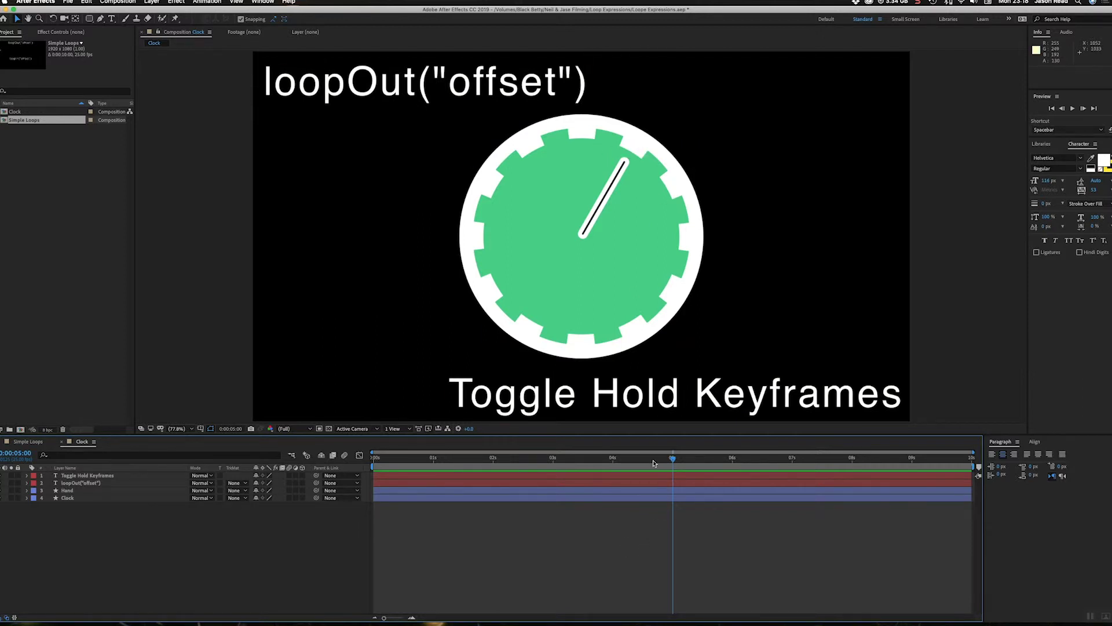
left_click_drag(661, 462, 367, 462)
Step: Delete the Hand layer's two existing Rotation keyframes
key("u")
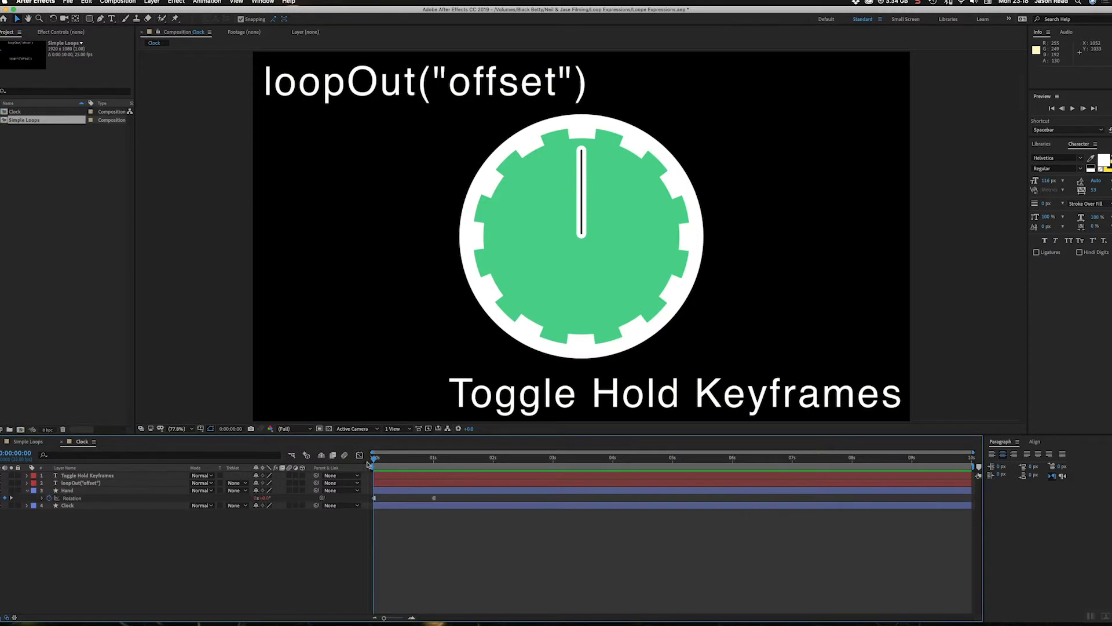
left_click(434, 498)
left_click_drag(452, 501, 362, 499)
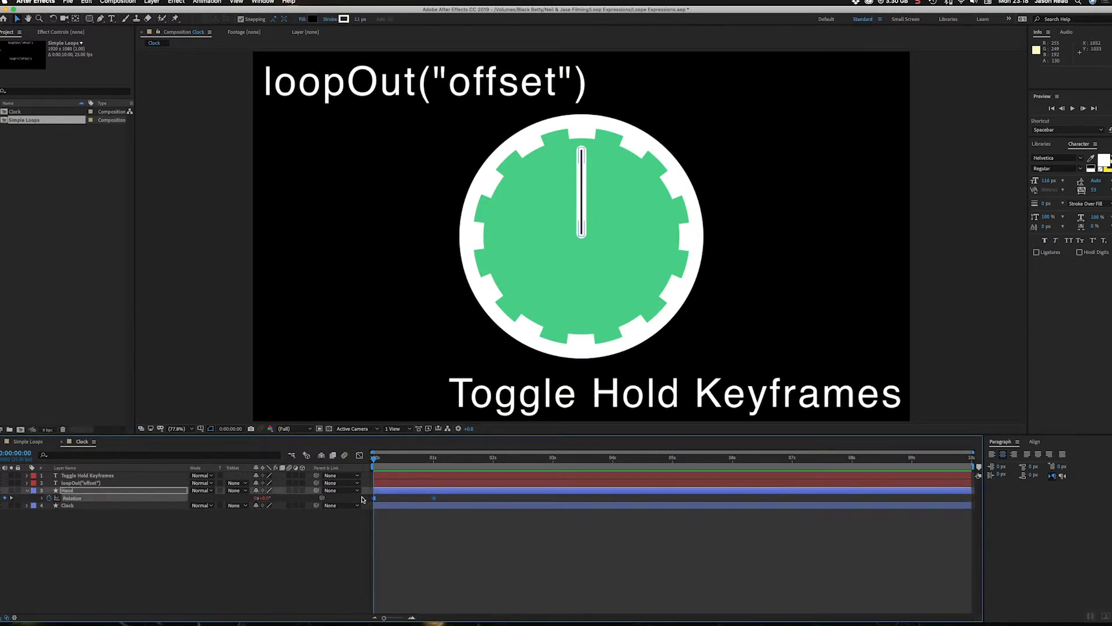
key("Delete")
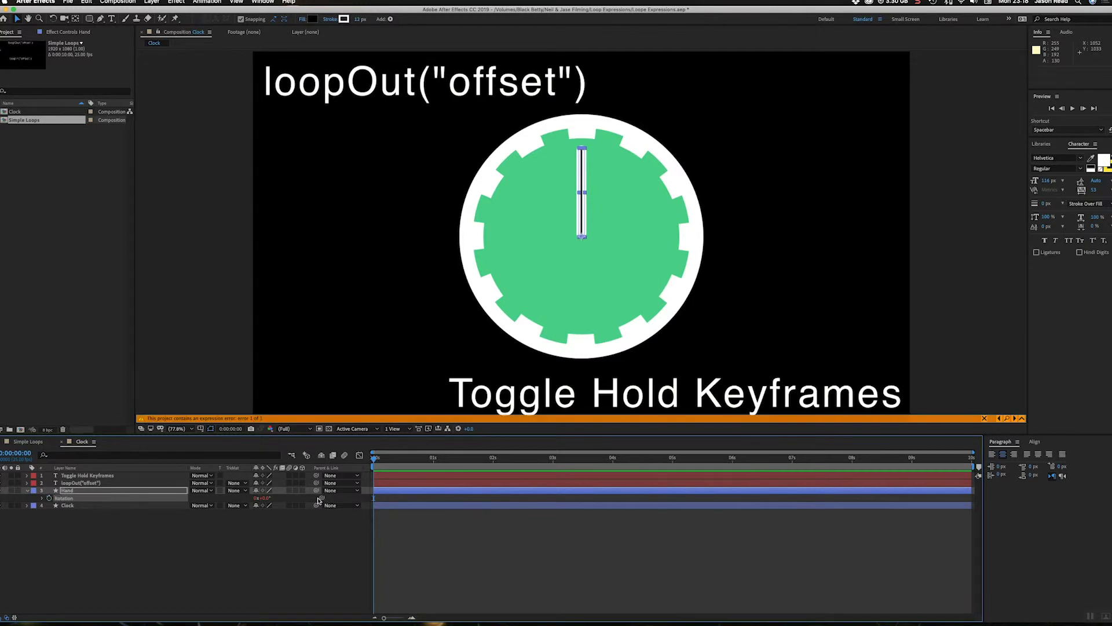
Step: Remove the loopOut("offset") expression from the Hand layer's Rotation
key("e")
key("e")
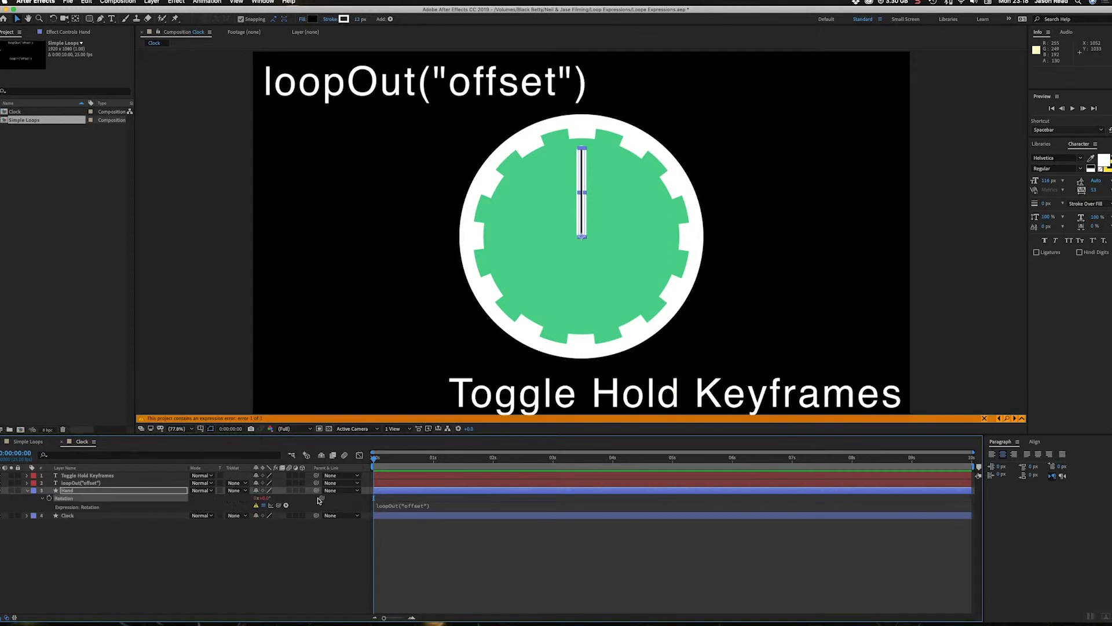
left_click(388, 506)
key("super+c")
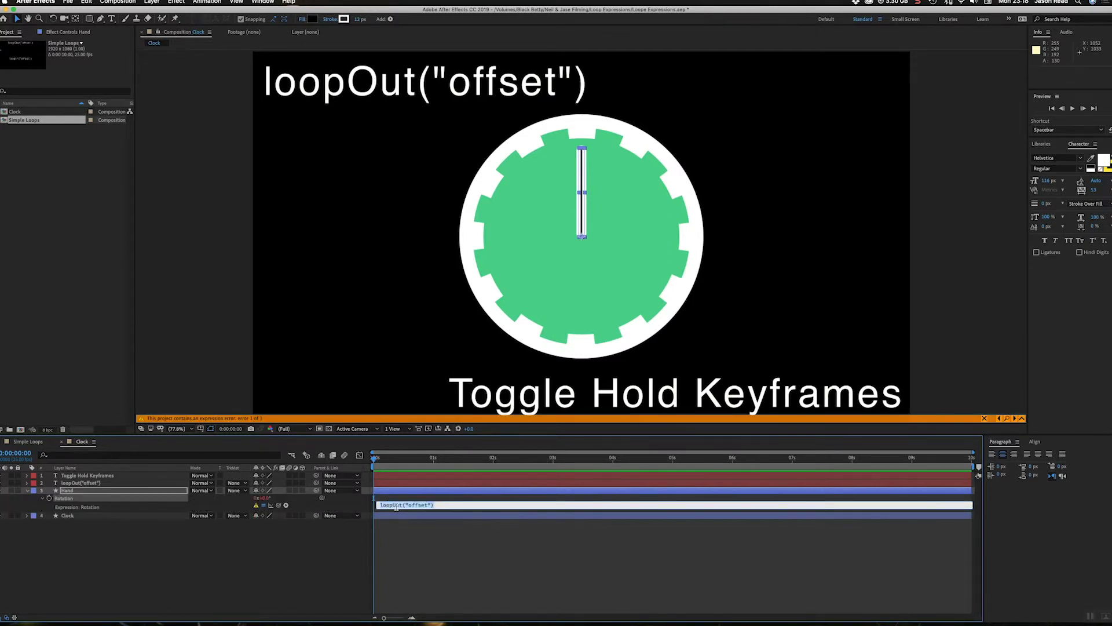
key("BackSpace")
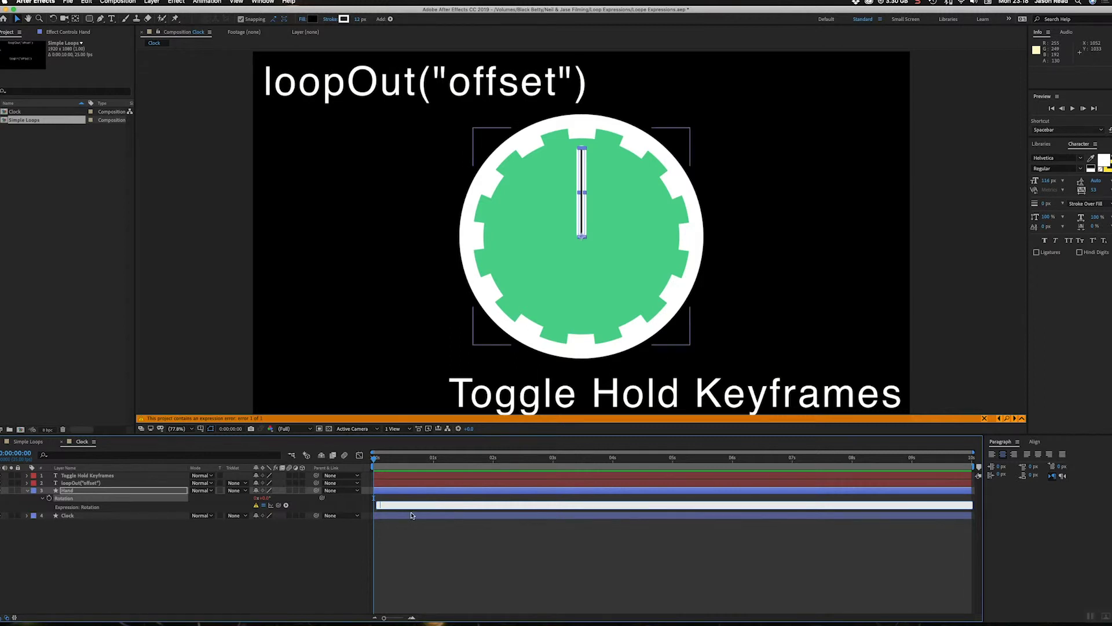
left_click(412, 518)
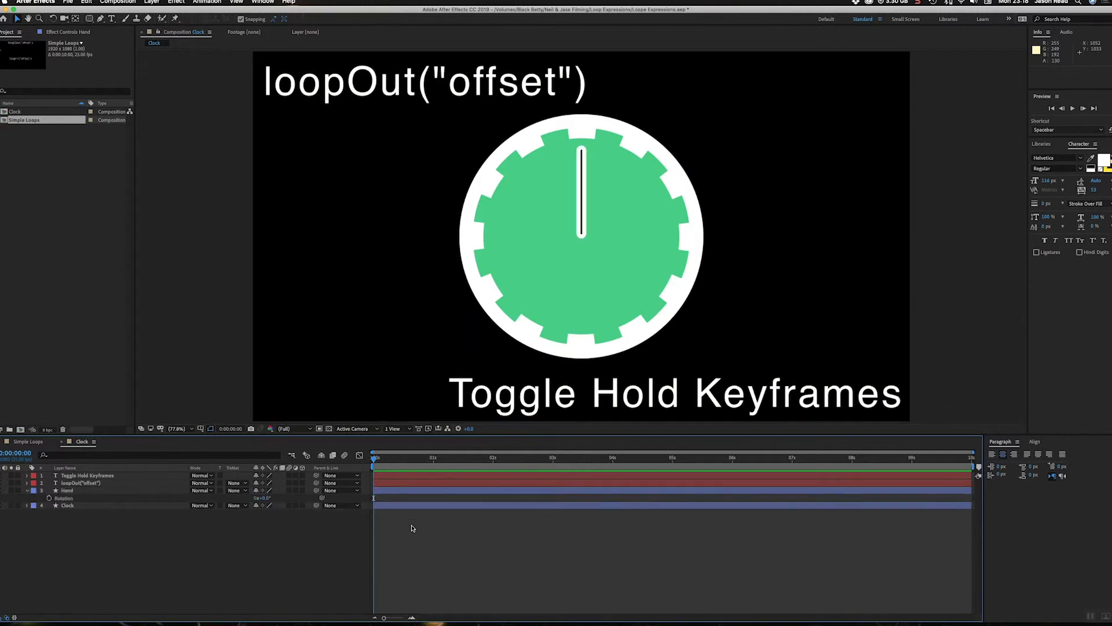
left_click(399, 492)
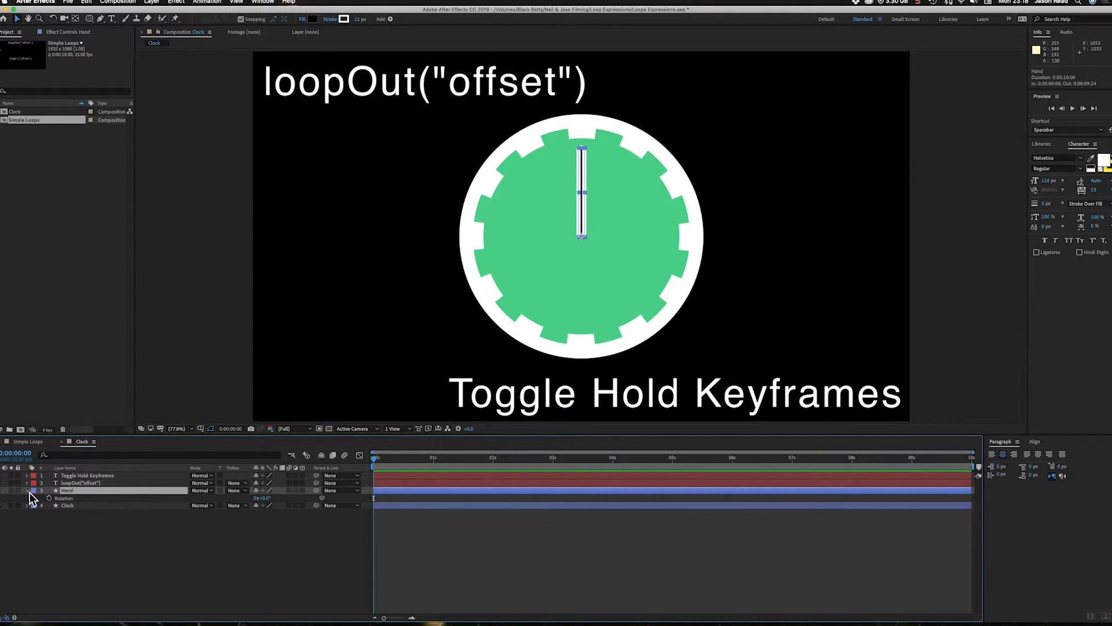
Step: Keyframe Hand's Rotation at 0° at 0:00 and 6° at one second, then scrub to check
left_click(49, 498)
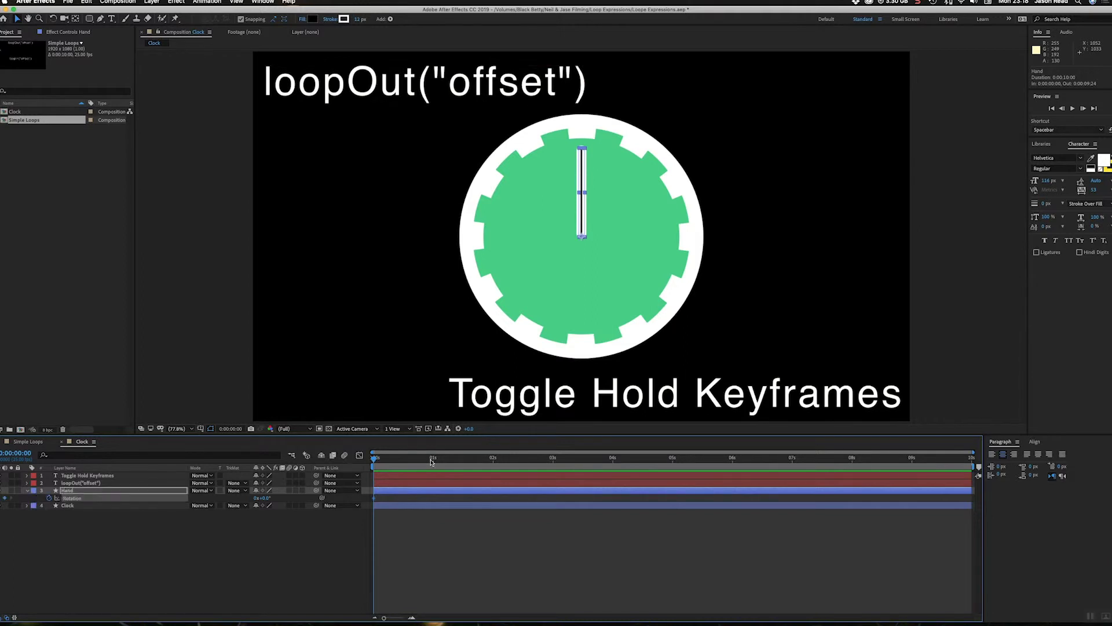
left_click_drag(430, 459, 433, 460)
left_click(264, 498)
type("6")
key("Return")
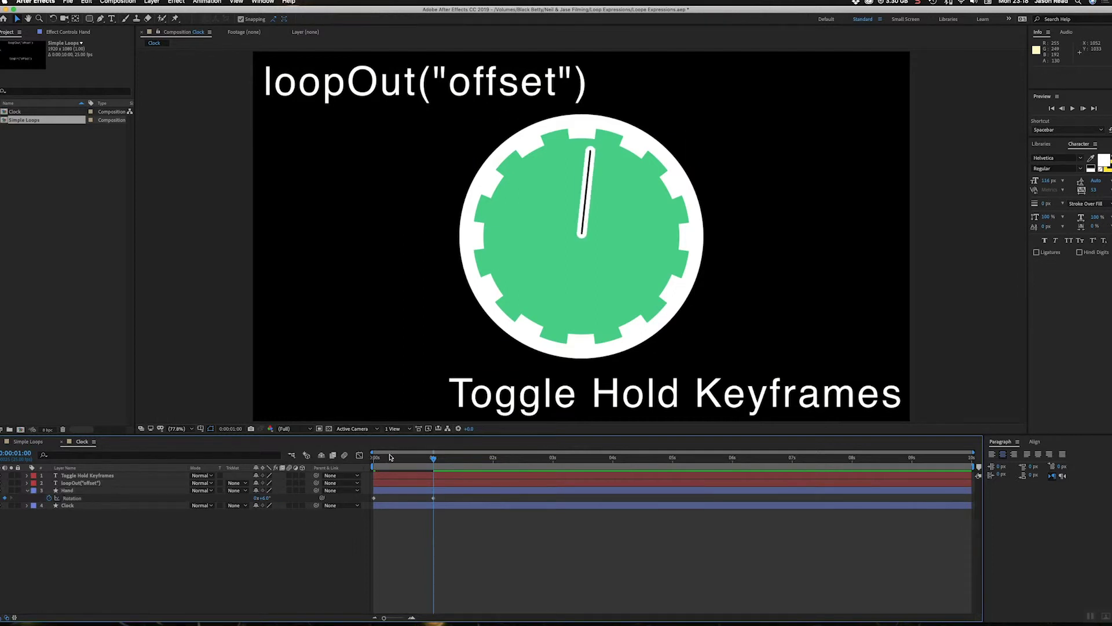
left_click_drag(383, 457, 433, 461)
mouse_move(437, 466)
left_mouse_down()
mouse_move(373, 464)
mouse_move(434, 464)
left_mouse_up()
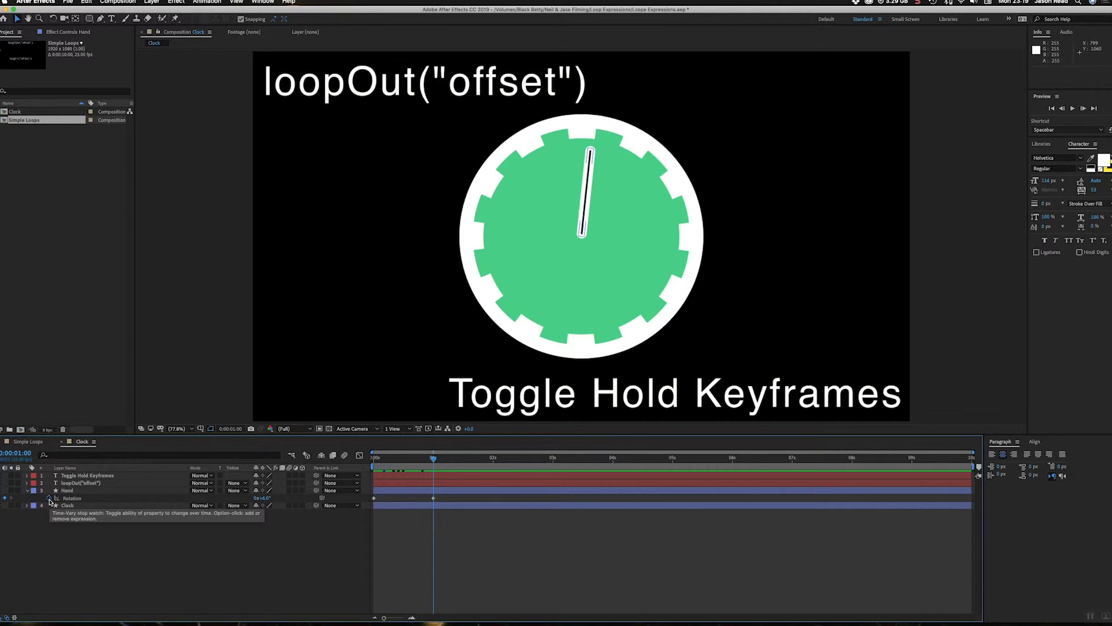
Step: Add a loopOut("offset") expression to the Hand layer's Rotation
left_click(50, 499, "alt")
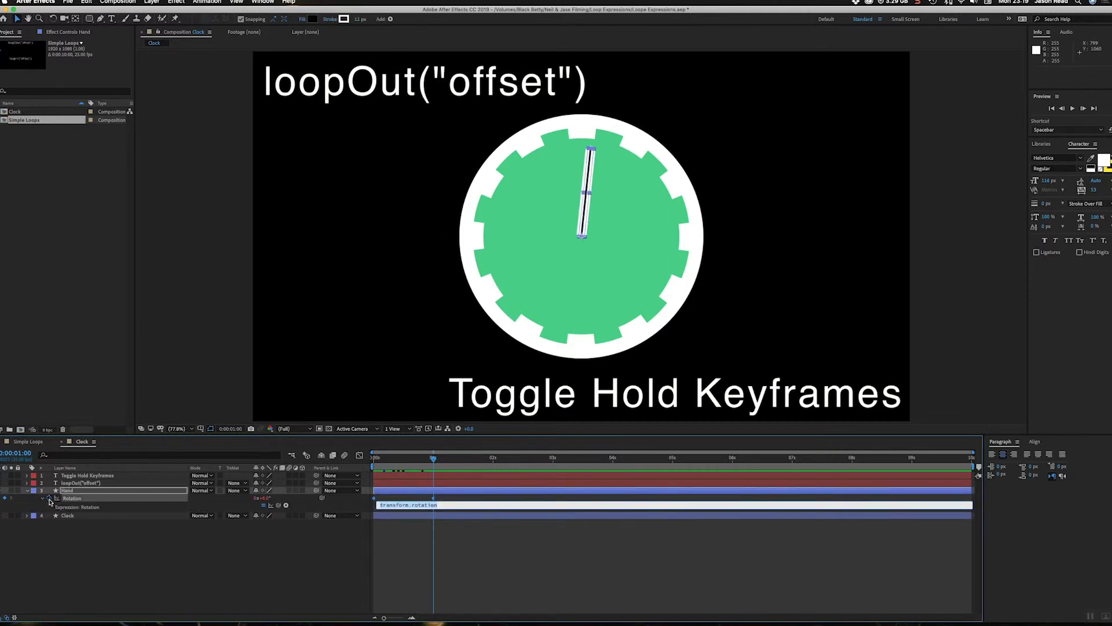
key("super+v")
left_click(397, 548)
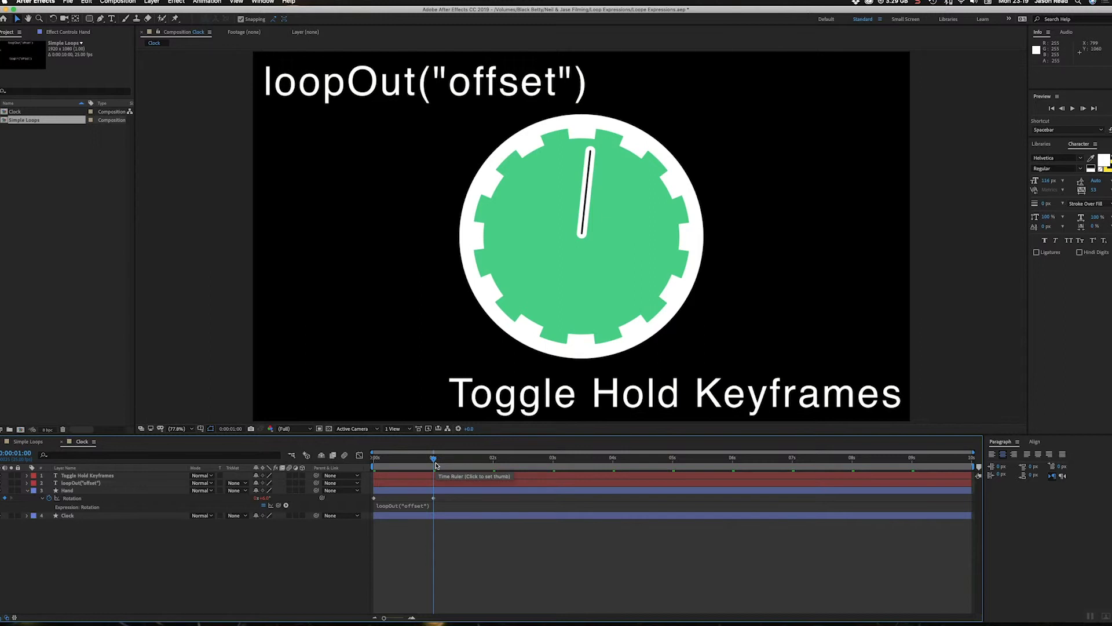
Step: Scrub and play the timeline to confirm the hand keeps turning past one second
left_click_drag(436, 464, 674, 464)
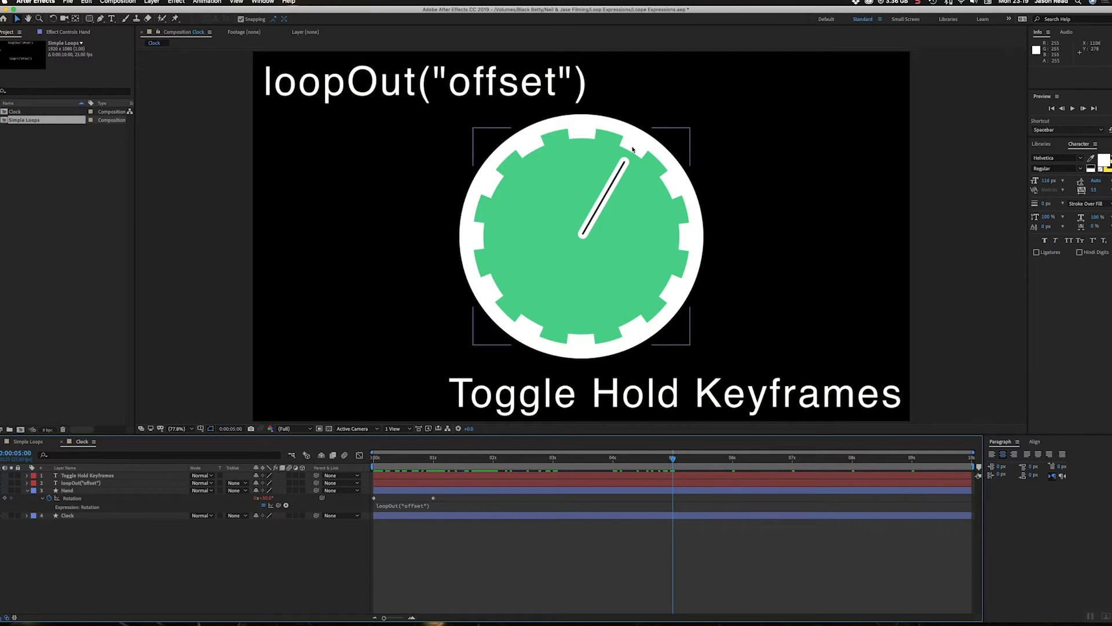
left_click_drag(711, 461, 333, 457)
key("space")
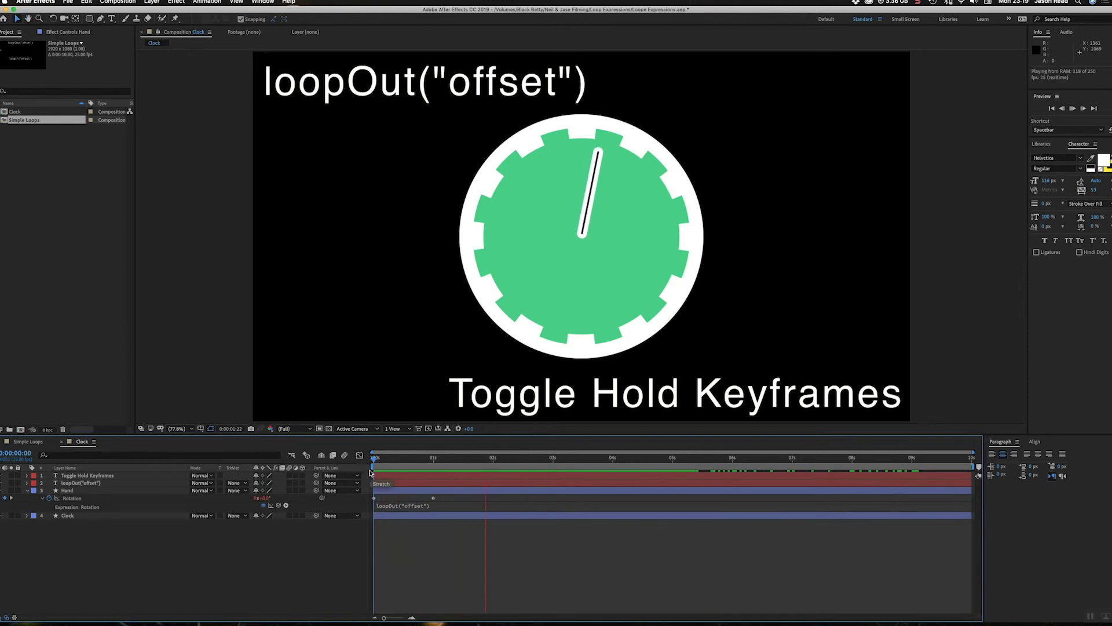
Step: Make the Hand's Rotation keyframes hold keyframes and preview the hand ticking in steps
key("space")
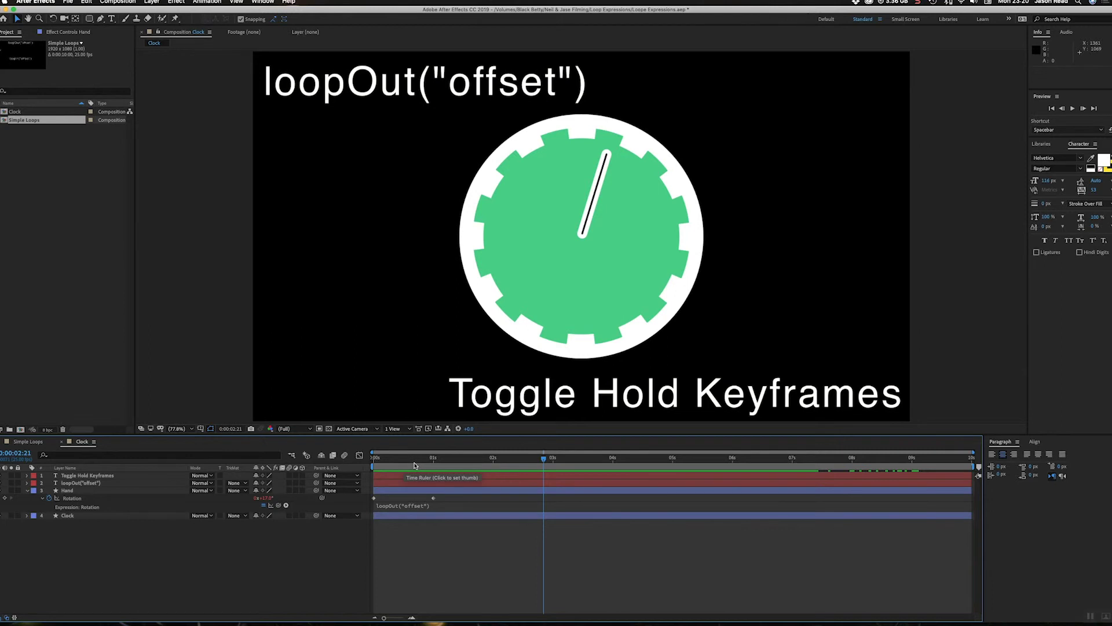
left_click(363, 499)
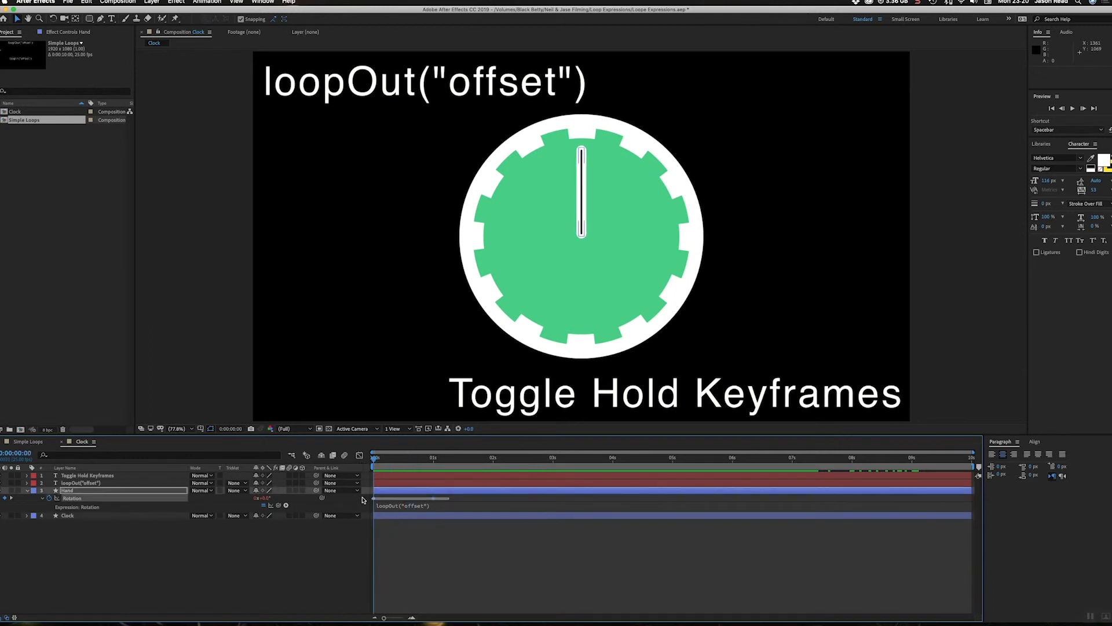
right_click(433, 499)
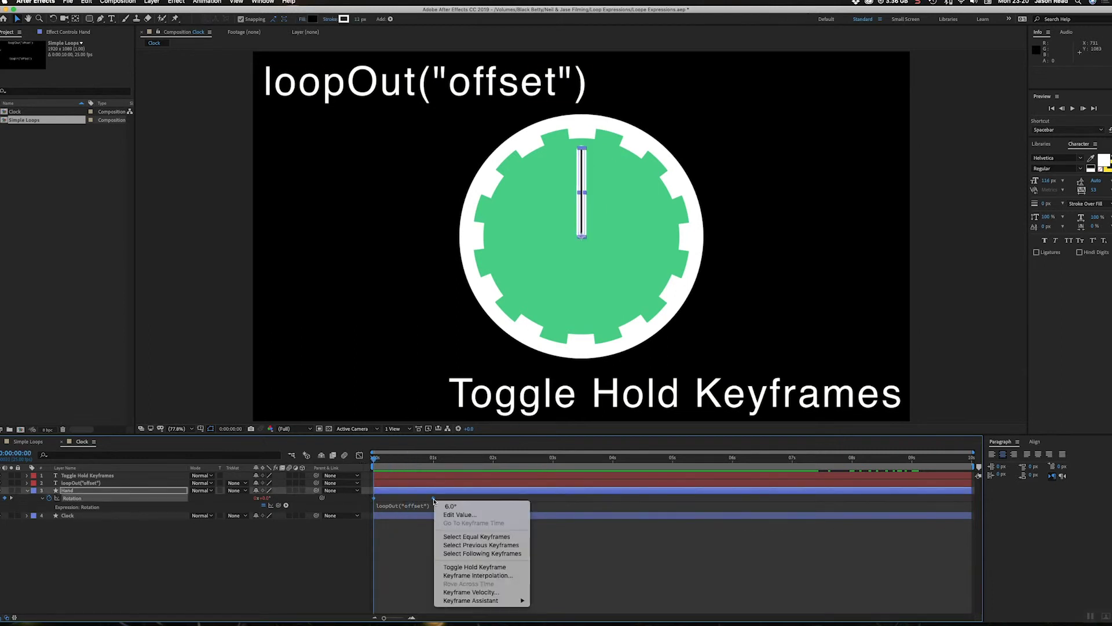
left_click(475, 568)
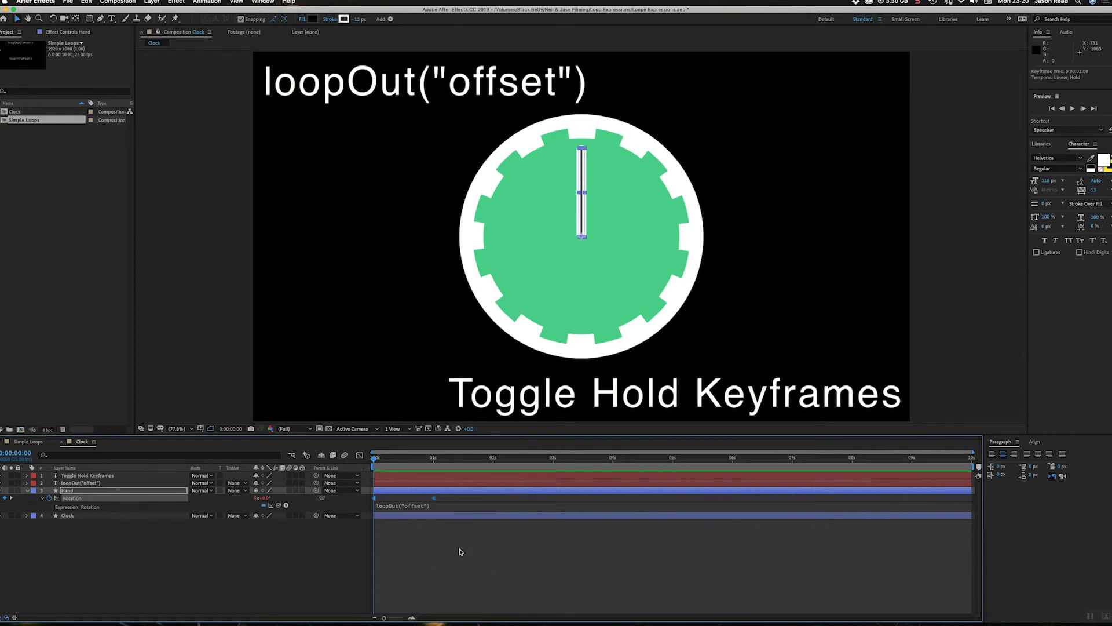
left_click_drag(374, 460, 430, 461)
key("space")
left_click(414, 554)
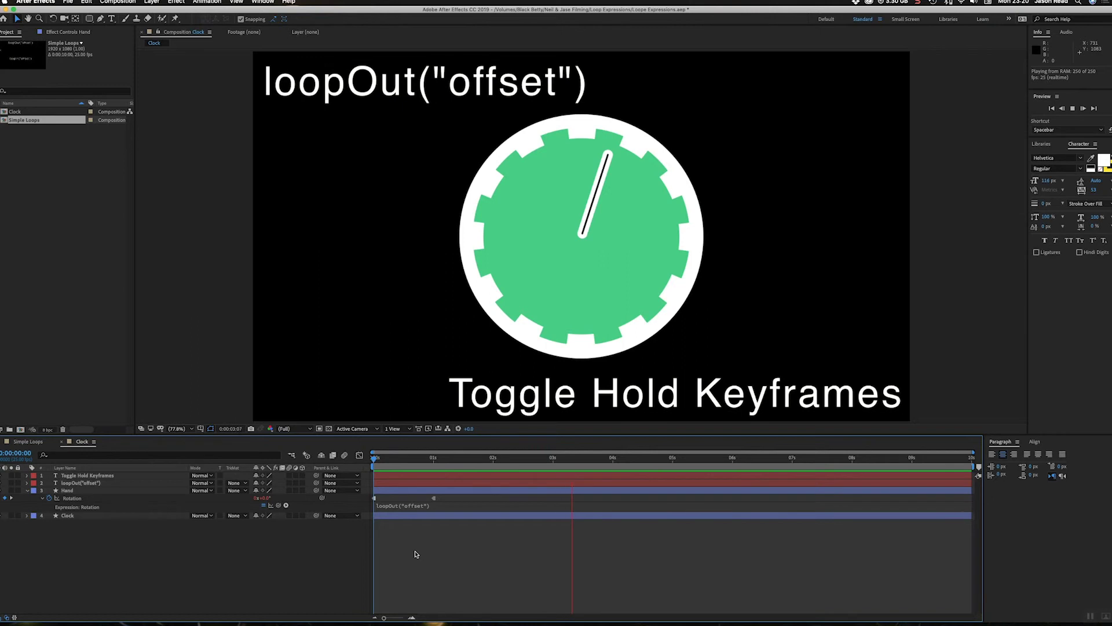
key("space")
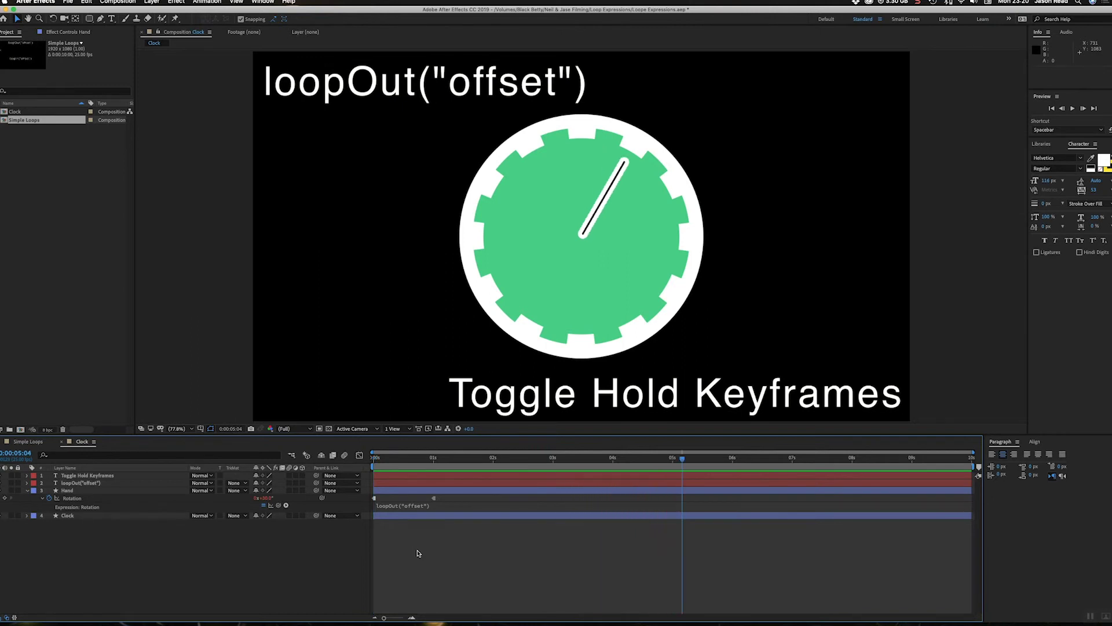
left_click_drag(669, 463, 671, 465)
left_click_drag(433, 461, 361, 500)
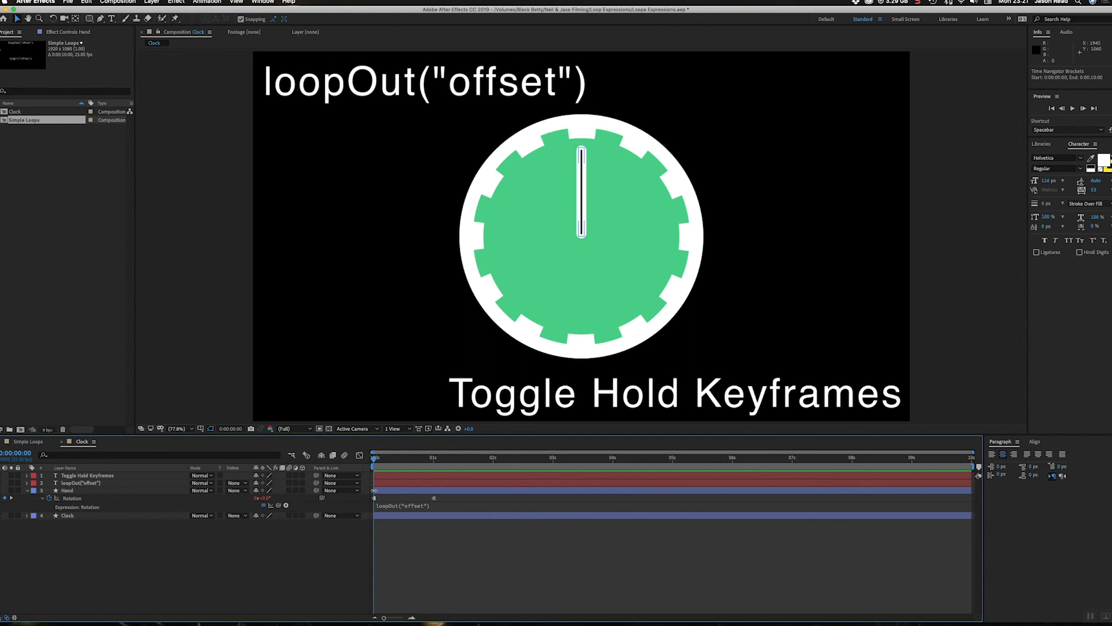
left_click(422, 576)
left_click_drag(375, 460, 358, 476)
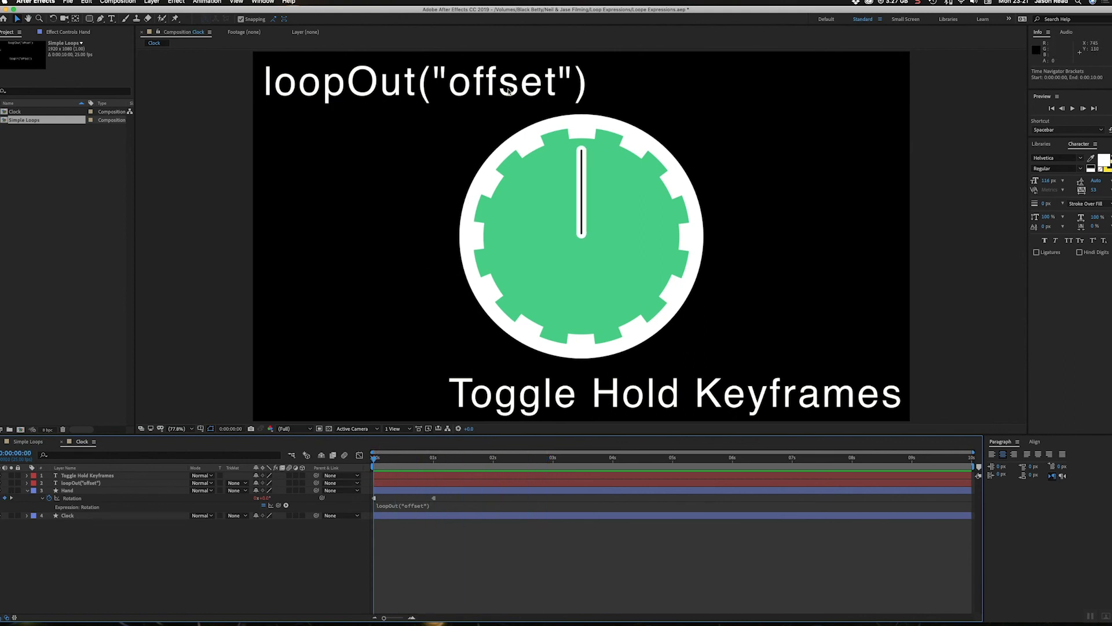